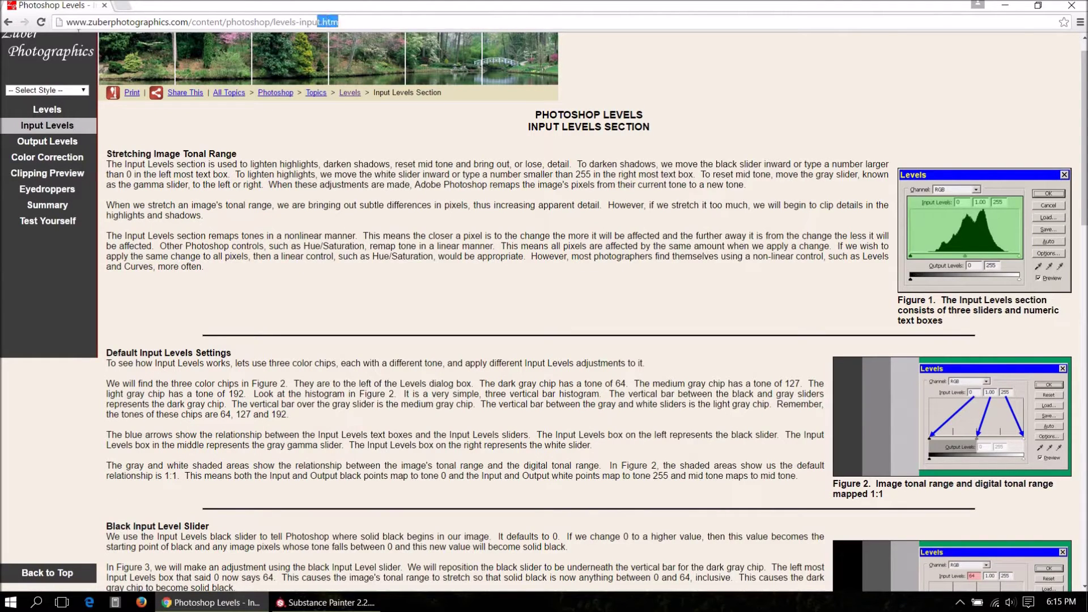
# Step: Read through the Input Levels article's sections and figures on the black, white and gamma sliders
pyautogui.click(334, 22)
pyautogui.moveTo(1084, 189); pyautogui.dragTo(1083, 430)
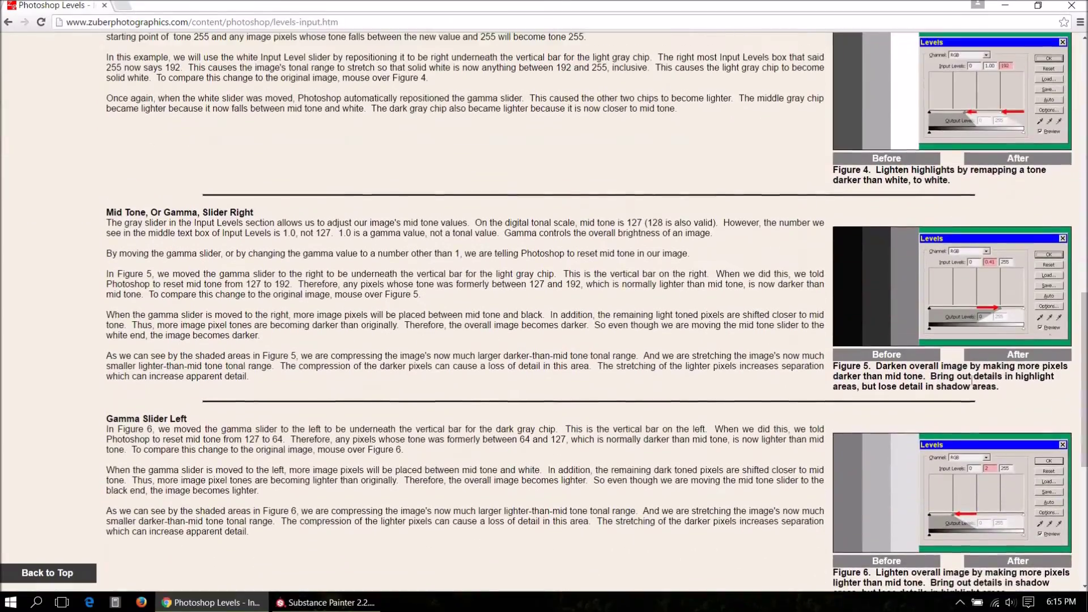
pyautogui.scroll(5, 1023, 343)
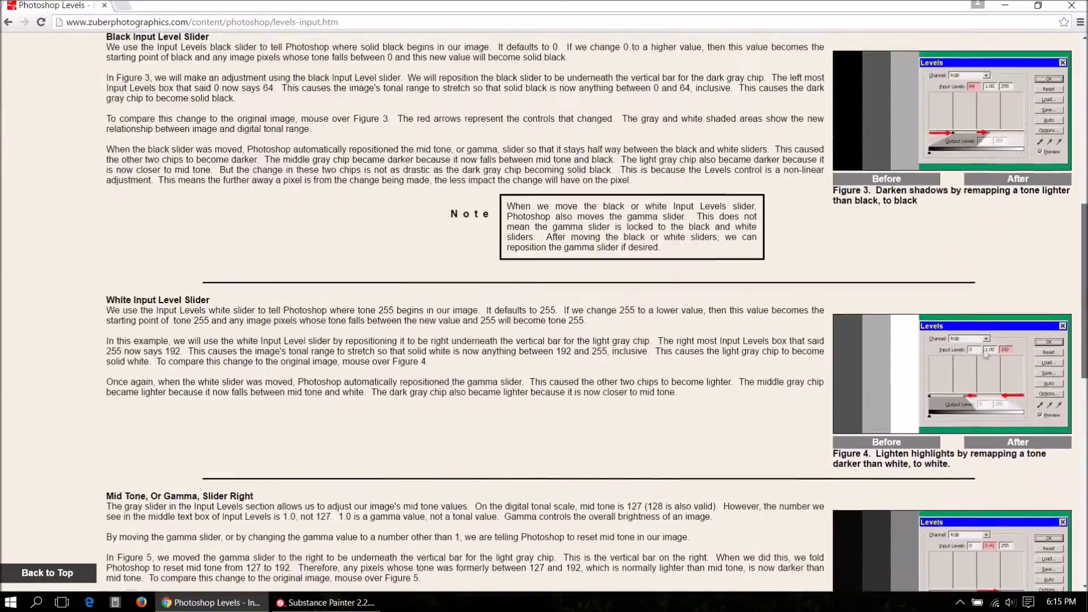
pyautogui.scroll(8, 1073, 178)
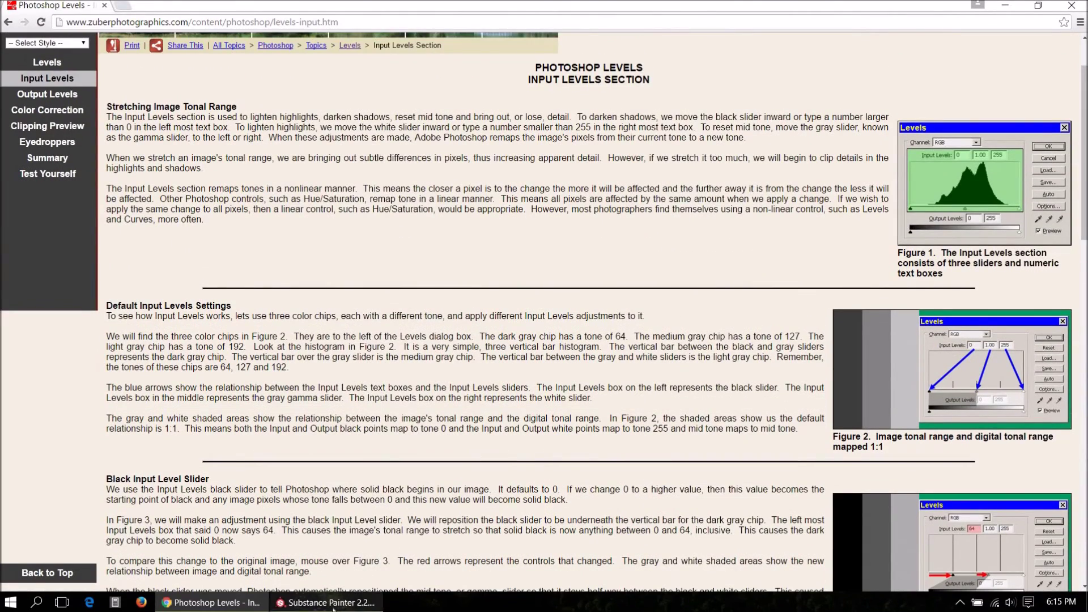
# Step: Switch to Substance Painter and add a fill layer with the 3D Perlin Noise procedural as its height
pyautogui.moveTo(333, 605)
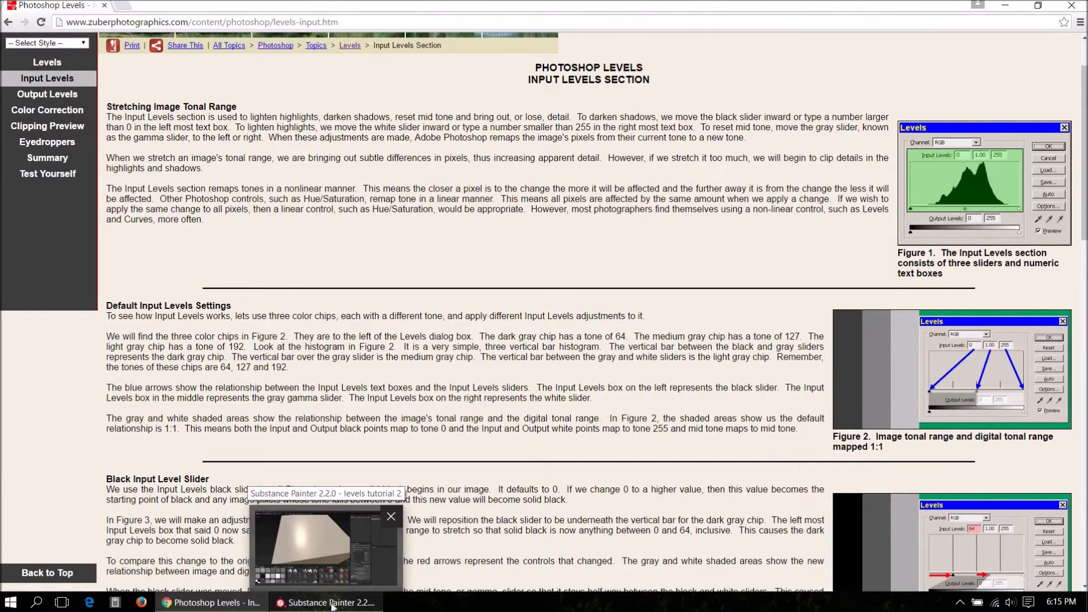
pyautogui.click(333, 605)
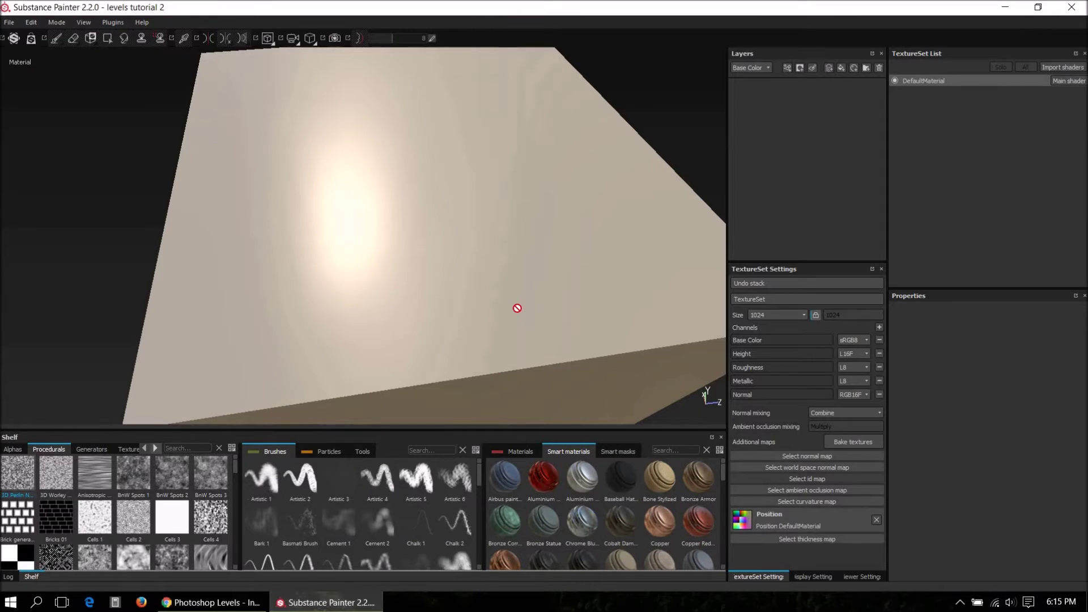
pyautogui.click(841, 68)
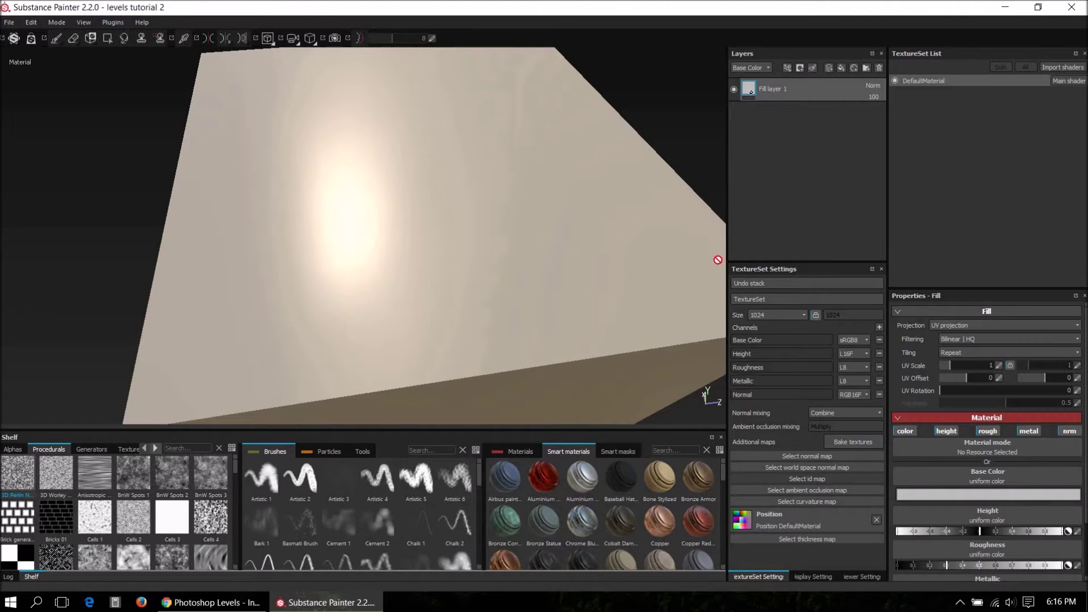
pyautogui.moveTo(38, 475); pyautogui.dragTo(998, 519)
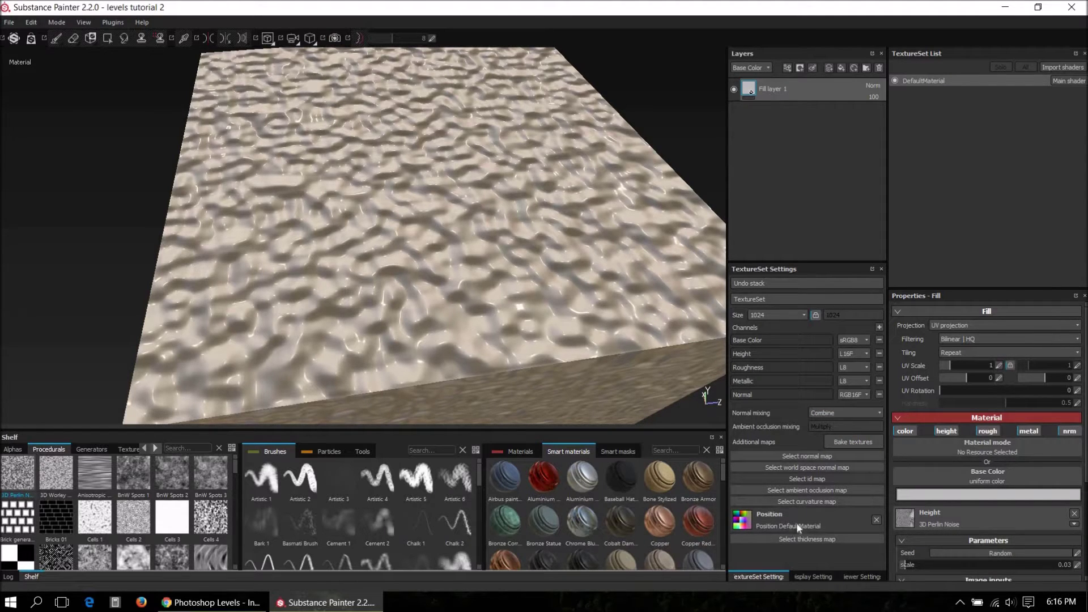
pyautogui.moveTo(761, 518); pyautogui.dragTo(755, 147)
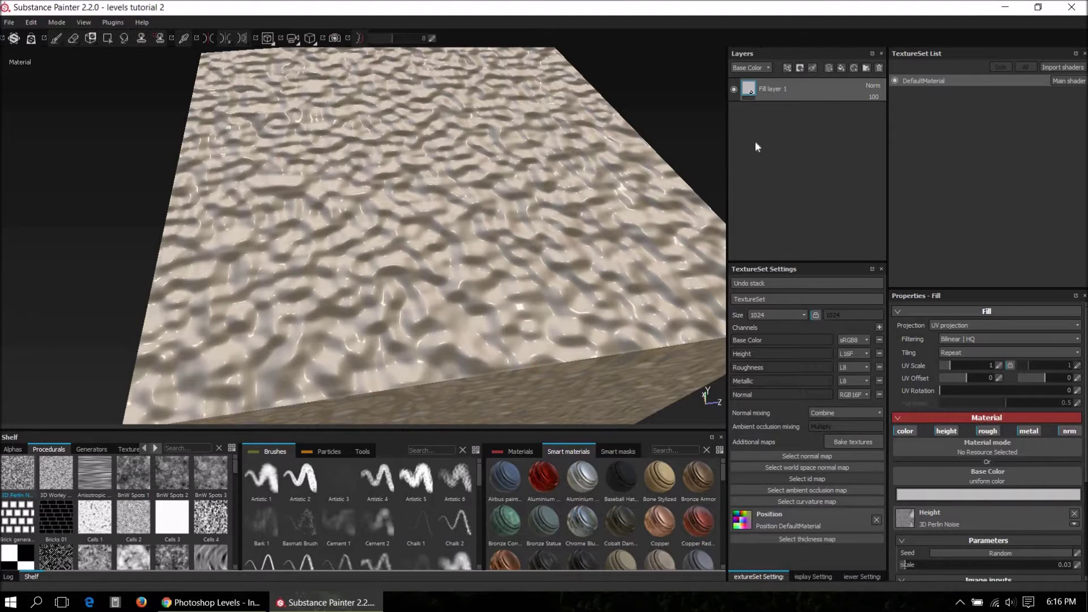
# Step: Add a levels effect to the fill layer and set its affected channel to Height
pyautogui.click(785, 68)
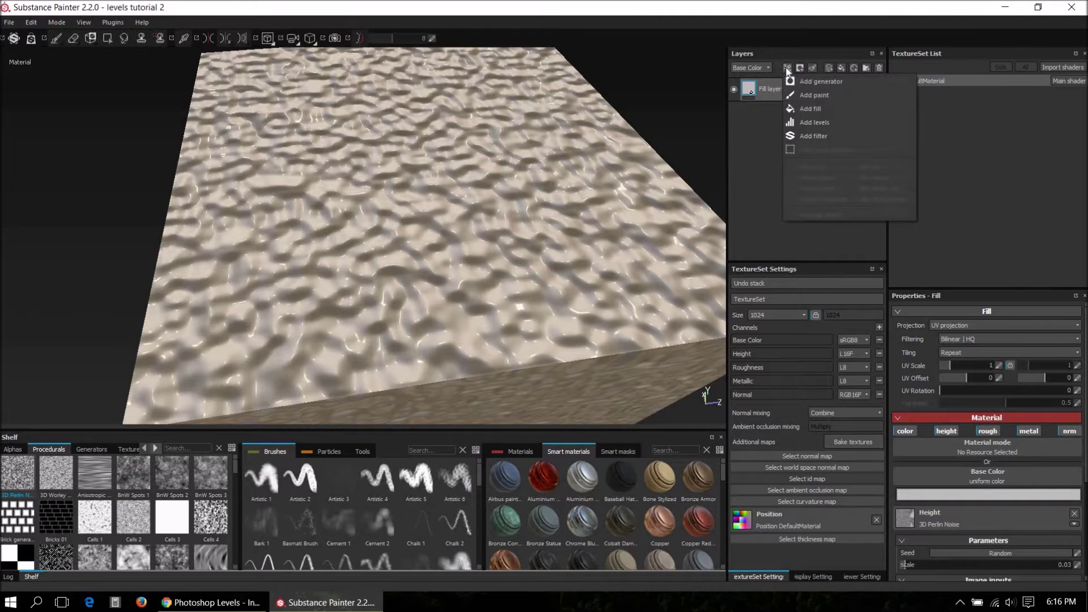
pyautogui.click(809, 122)
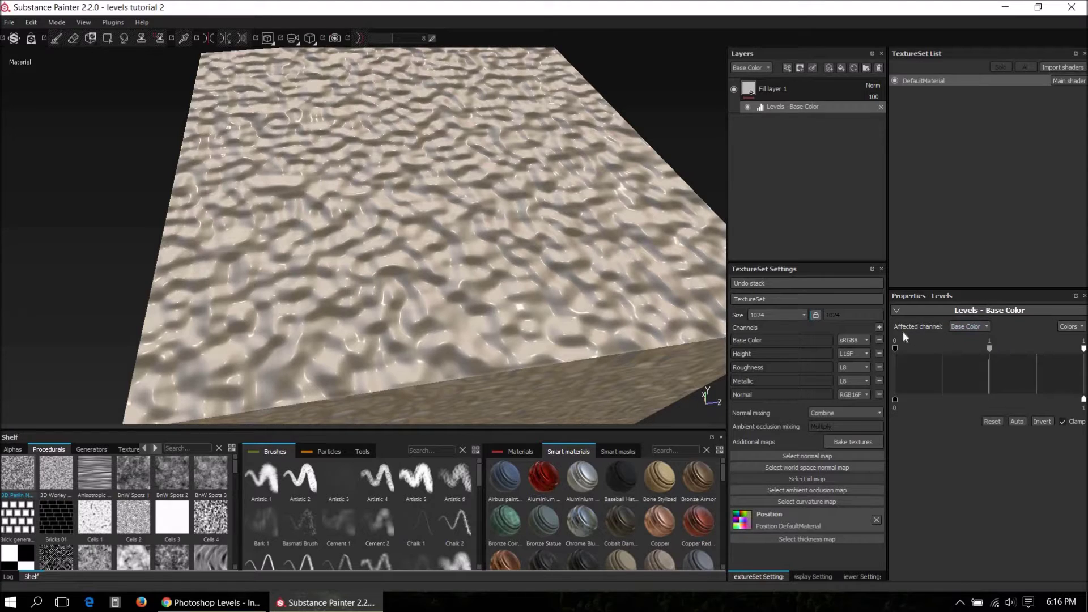
pyautogui.click(967, 328)
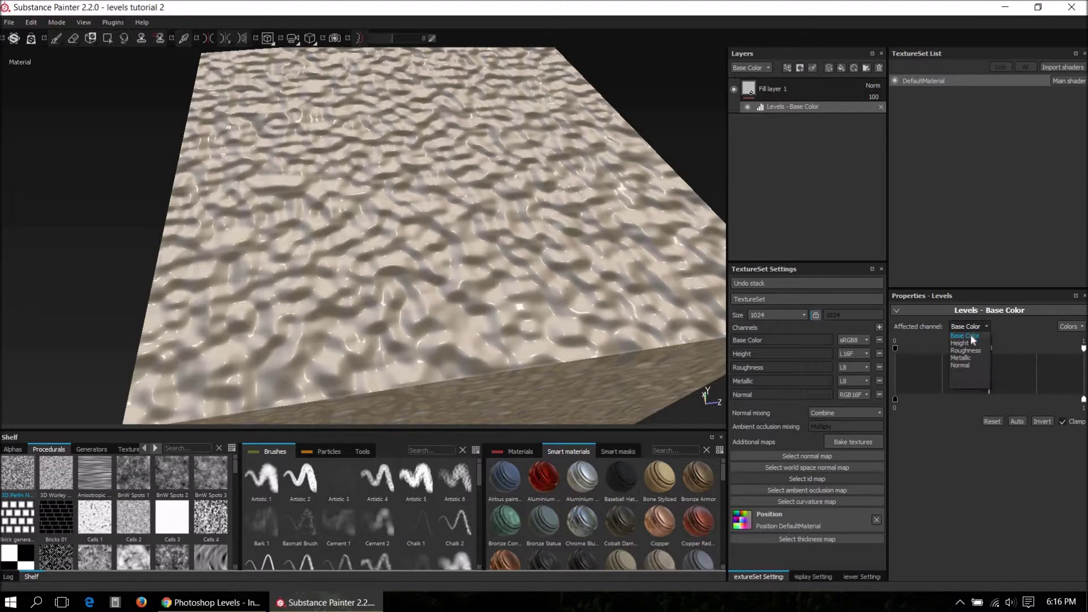
pyautogui.click(972, 342)
# Step: Try out the height levels' input and output handles, returning the input minimum to -1 and the gamma to about 0.98
pyautogui.moveTo(989, 347); pyautogui.dragTo(898, 348)
pyautogui.moveTo(990, 406); pyautogui.dragTo(879, 393)
pyautogui.moveTo(1029, 353); pyautogui.dragTo(988, 351)
pyautogui.moveTo(1083, 400)
pyautogui.mouseDown()
pyautogui.moveTo(944, 398)
pyautogui.moveTo(1083, 399)
pyautogui.mouseUp()
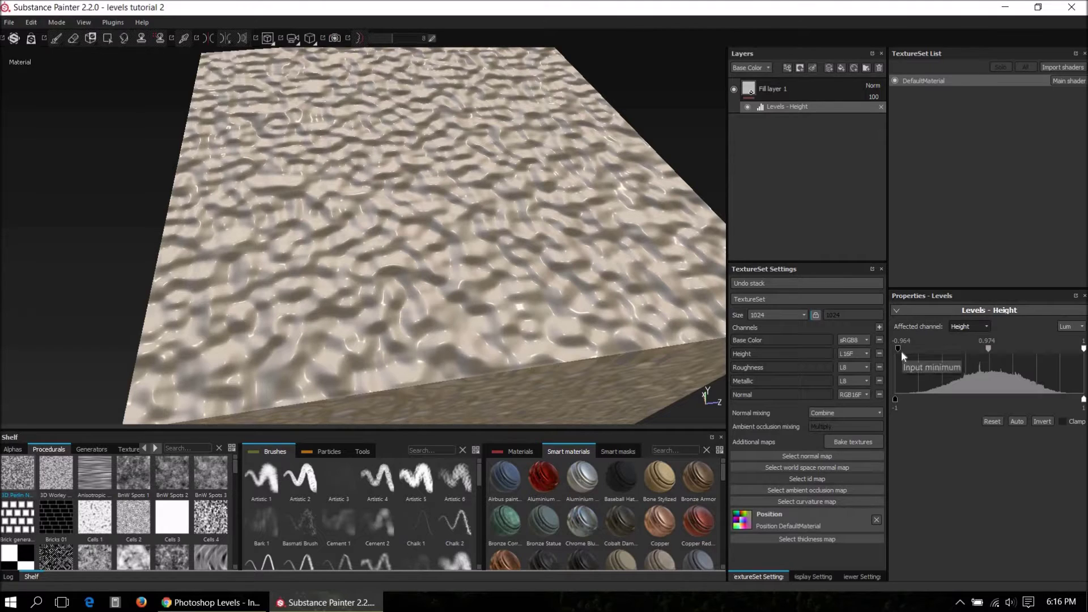
pyautogui.moveTo(898, 351)
pyautogui.mouseDown()
pyautogui.moveTo(992, 349)
pyautogui.moveTo(886, 352)
pyautogui.mouseUp()
pyautogui.moveTo(988, 351); pyautogui.dragTo(973, 351)
# Step: Try a gamma of about 5.7 on the height levels and bring it back to about 1.09
pyautogui.scroll(3, 420, 306)
pyautogui.moveTo(434, 272)
pyautogui.keyDown('alt'); pyautogui.mouseDown(button='right')
pyautogui.moveTo(428, 213)
pyautogui.moveTo(434, 276)
pyautogui.mouseUp(button='right'); pyautogui.keyUp('alt')
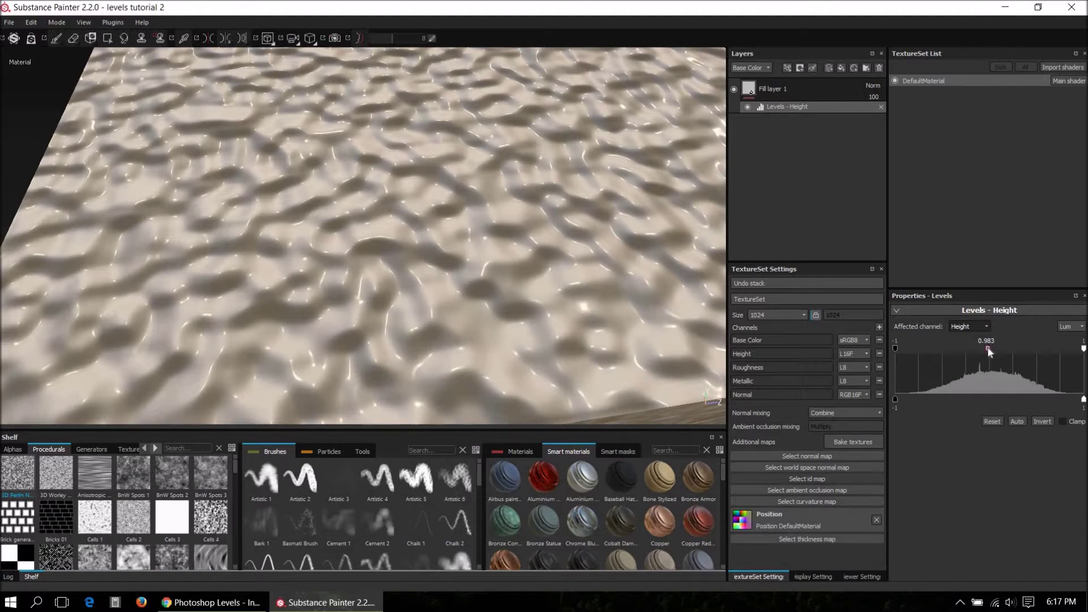
pyautogui.moveTo(988, 350); pyautogui.dragTo(1020, 350)
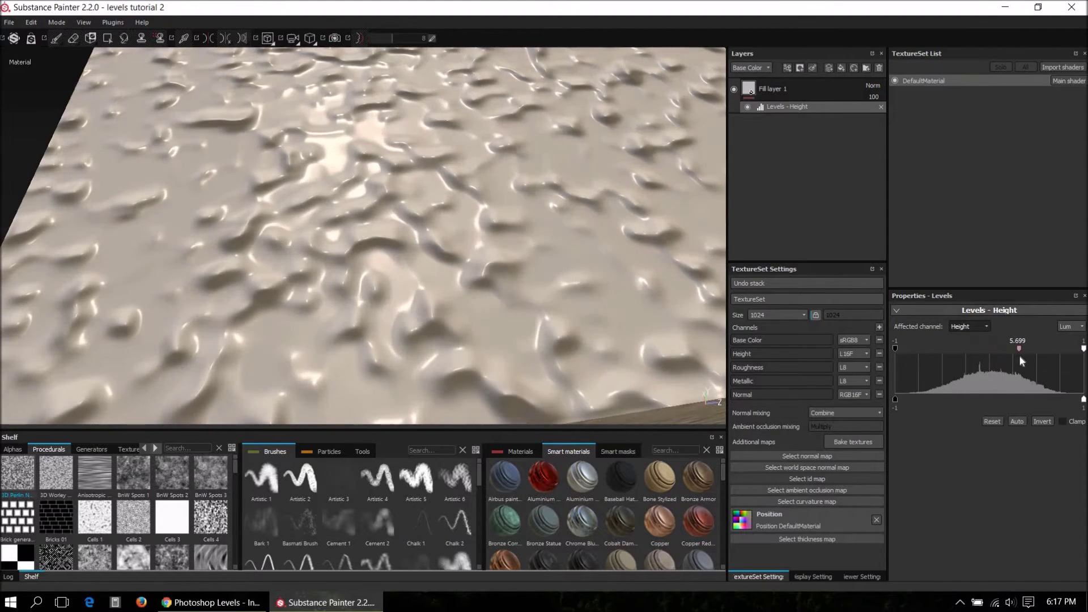
pyautogui.keyDown('alt'); pyautogui.moveTo(442, 242); pyautogui.dragTo(396, 272); pyautogui.keyUp('alt')
pyautogui.moveTo(1020, 348); pyautogui.dragTo(992, 363)
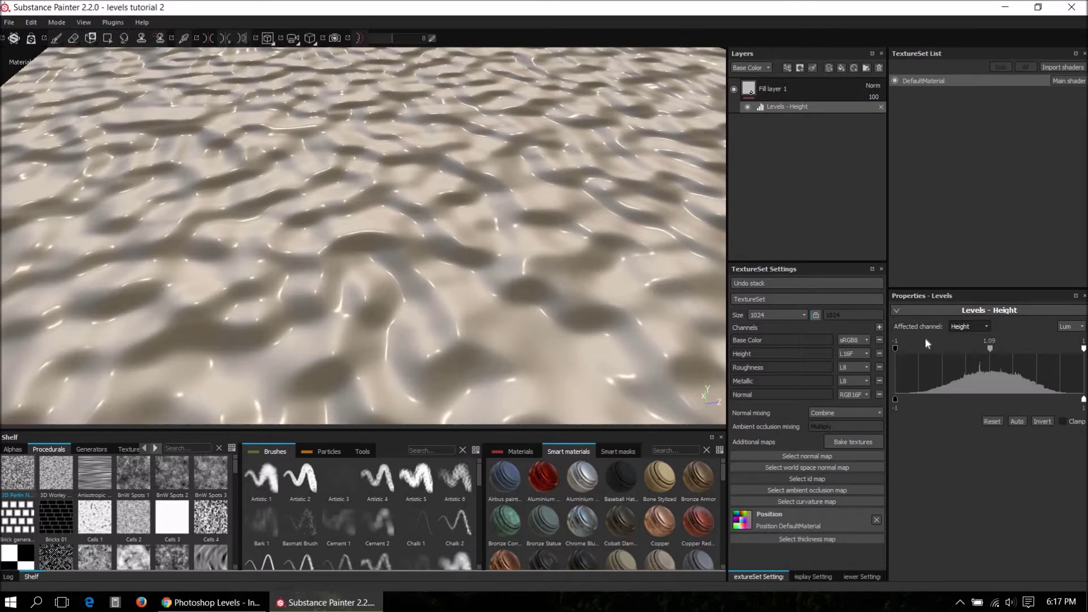
# Step: Enable Clamp on the height levels, raise the input minimum to about 0.096 and inspect the surface
pyautogui.click(1062, 421)
pyautogui.moveTo(896, 348); pyautogui.dragTo(980, 358)
pyautogui.keyDown('alt'); pyautogui.moveTo(491, 260); pyautogui.dragTo(231, 362); pyautogui.keyUp('alt')
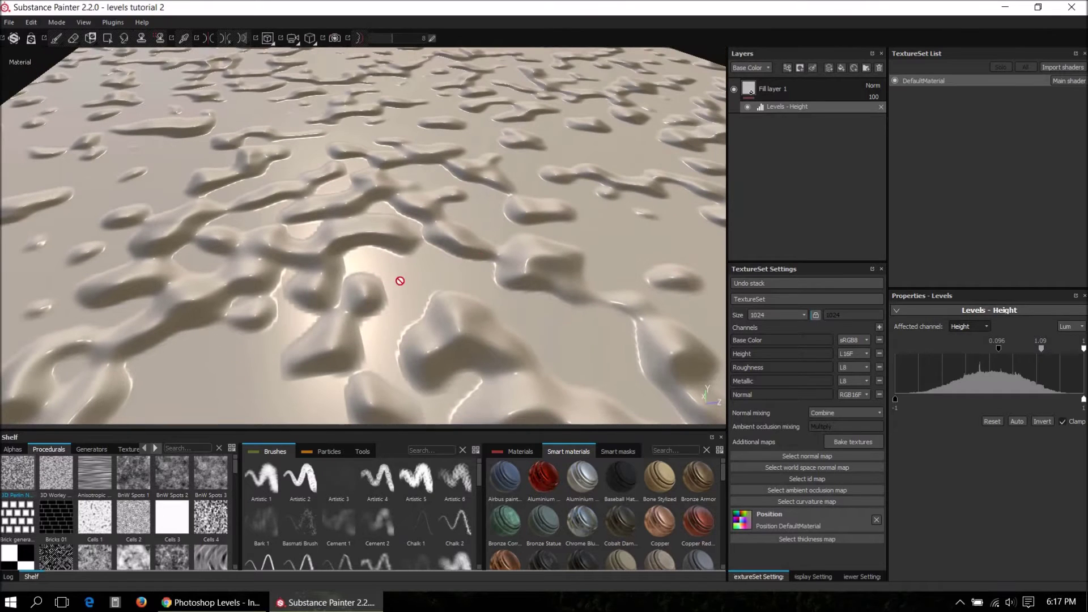
pyautogui.scroll(5, 391, 257)
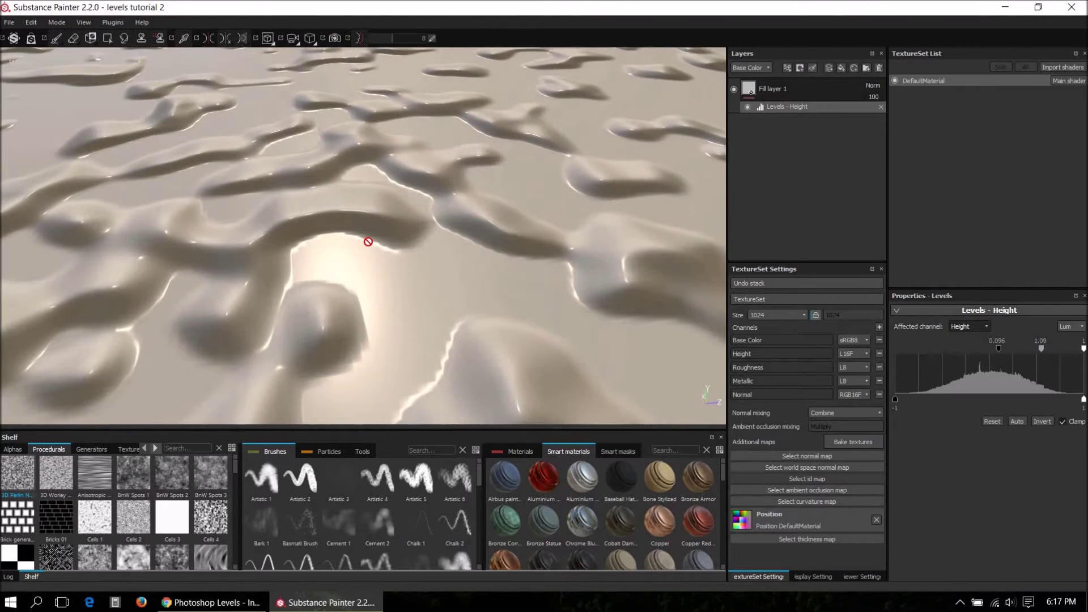
pyautogui.moveTo(387, 254)
pyautogui.keyDown('alt'); pyautogui.mouseDown()
pyautogui.moveTo(382, 289)
pyautogui.moveTo(374, 243)
pyautogui.mouseUp(); pyautogui.keyUp('alt')
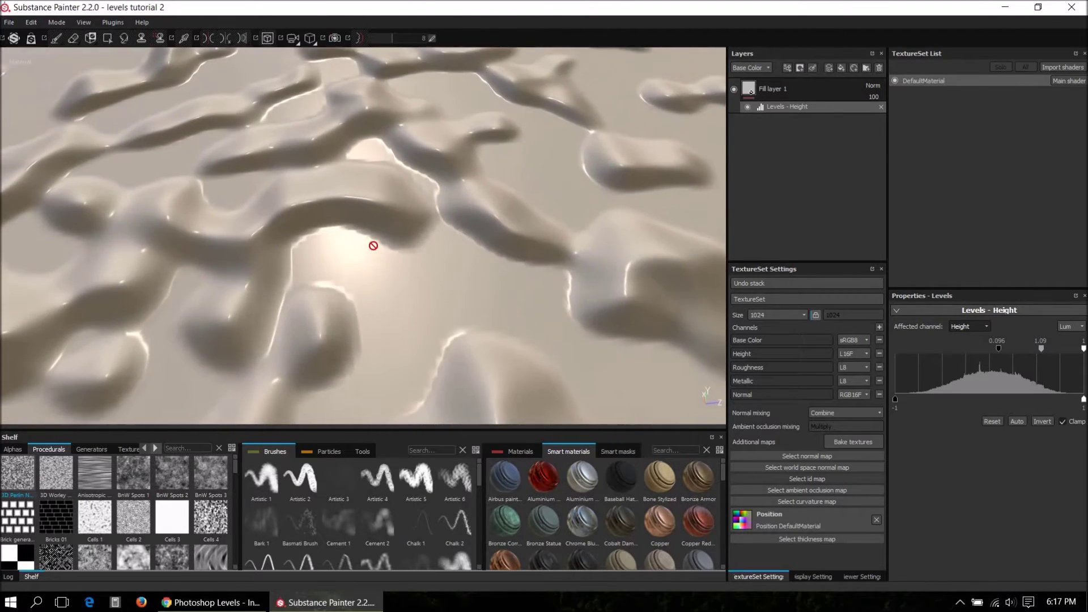
pyautogui.scroll(-5, 446, 292)
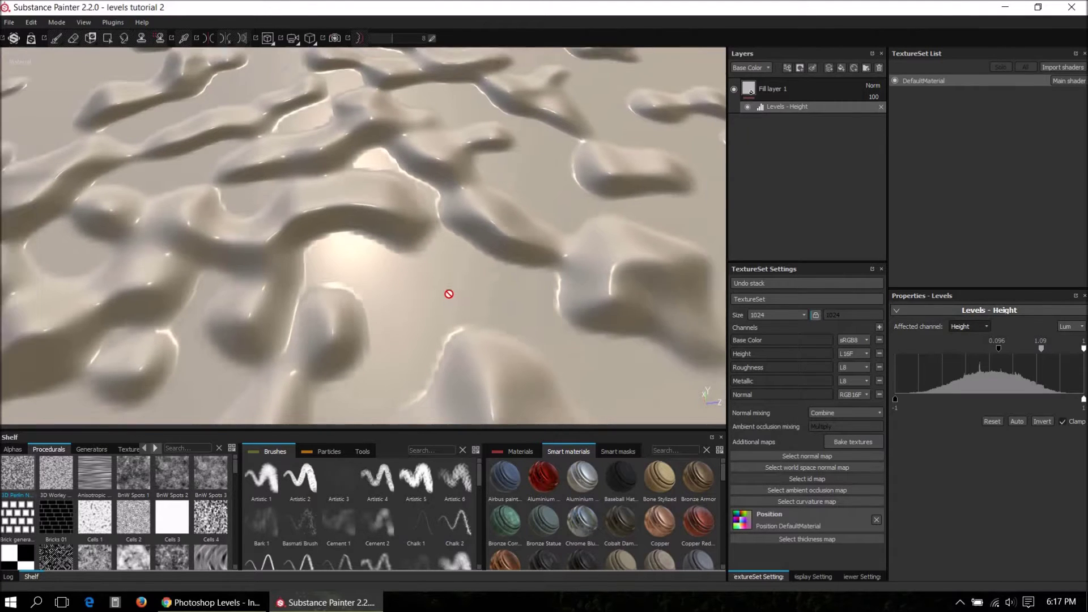
pyautogui.moveTo(417, 296)
pyautogui.keyDown('alt'); pyautogui.mouseDown()
pyautogui.moveTo(418, 263)
pyautogui.moveTo(415, 290)
pyautogui.mouseUp(); pyautogui.keyUp('alt')
# Step: Narrow the height levels' output range to about -0.102 to 0.235, and widen it back to about -0.994 to 1
pyautogui.moveTo(899, 400); pyautogui.dragTo(979, 400)
pyautogui.moveTo(1083, 399); pyautogui.dragTo(1012, 407)
pyautogui.scroll(3, 389, 271)
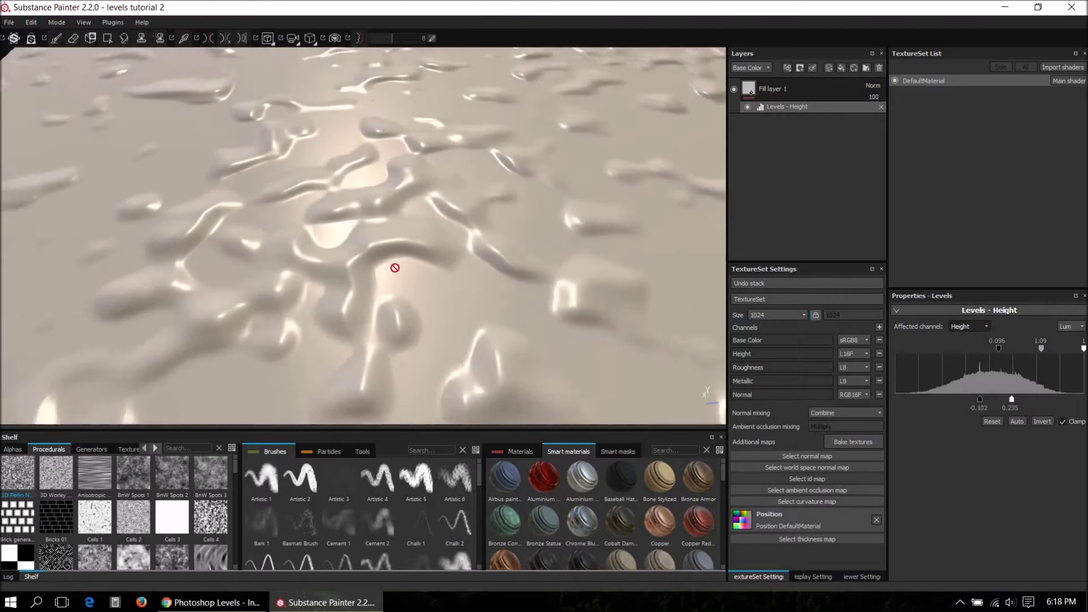
pyautogui.keyDown('alt'); pyautogui.moveTo(407, 277); pyautogui.dragTo(442, 269); pyautogui.keyUp('alt')
pyautogui.moveTo(967, 399); pyautogui.dragTo(895, 402)
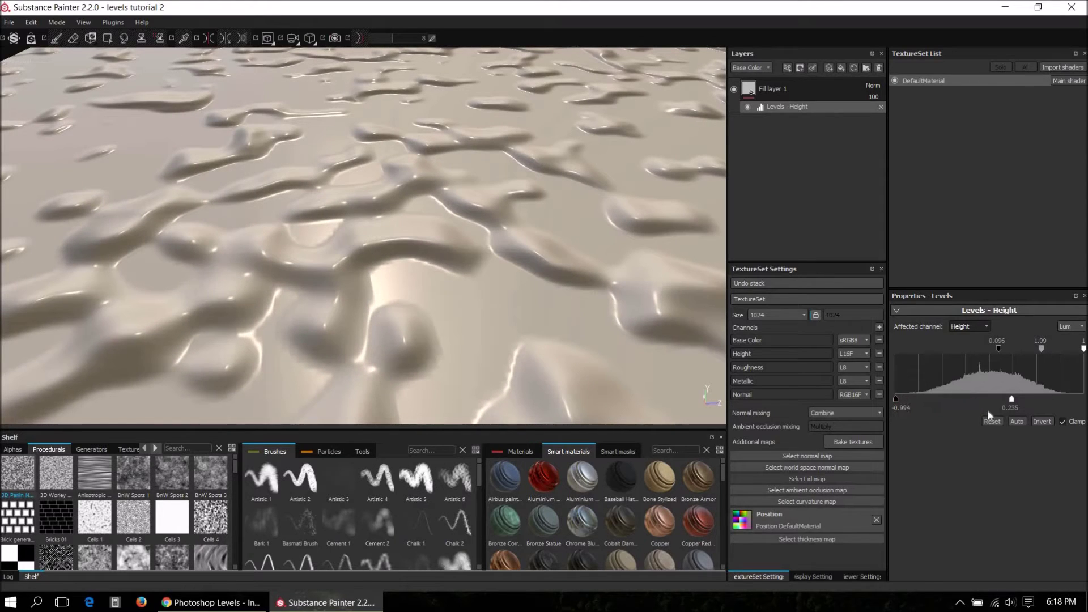
pyautogui.moveTo(1012, 399); pyautogui.dragTo(1082, 400)
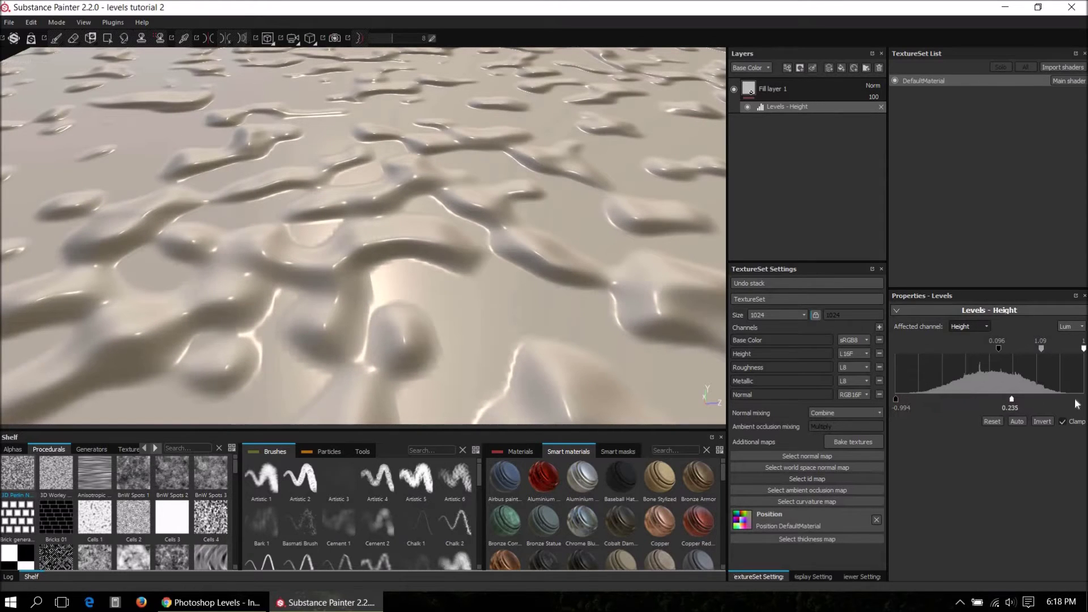
# Step: Try a Blur filter with an intensity of about 0.47 on the fill layer and remove it
pyautogui.click(787, 68)
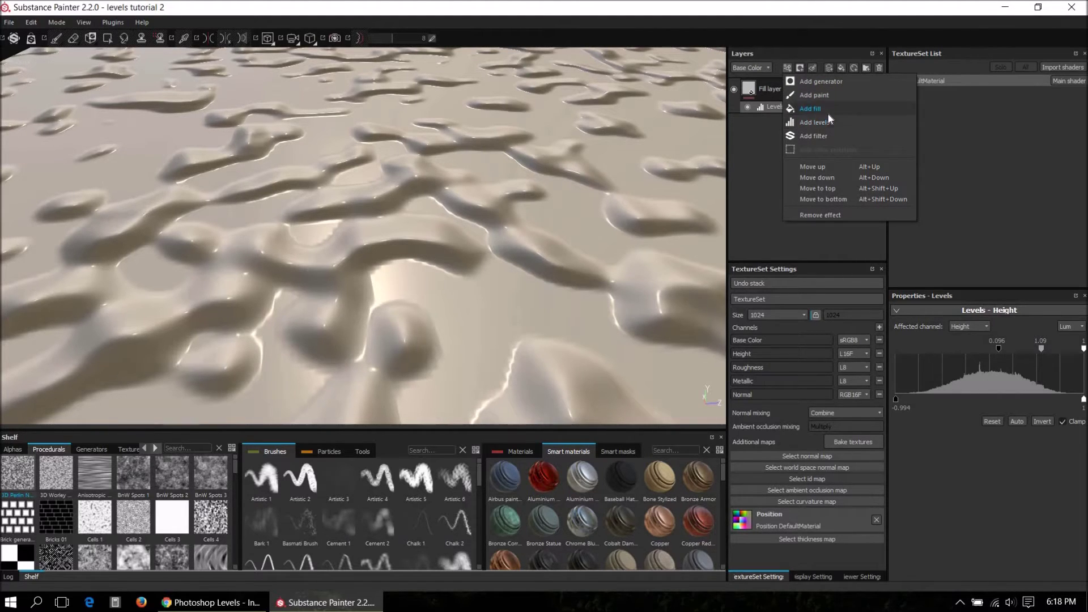
pyautogui.click(813, 136)
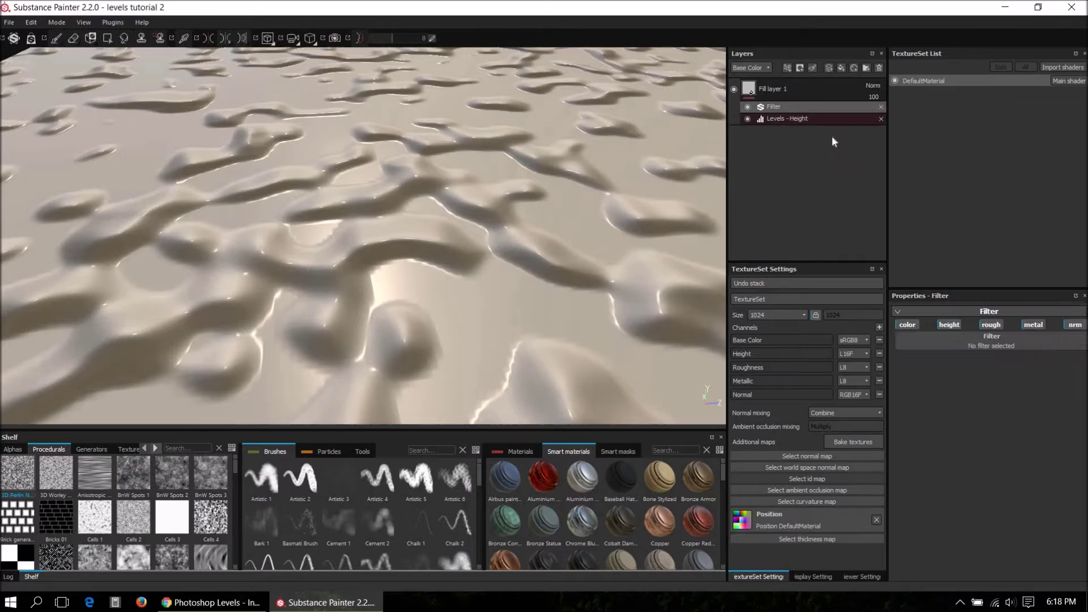
pyautogui.click(981, 347)
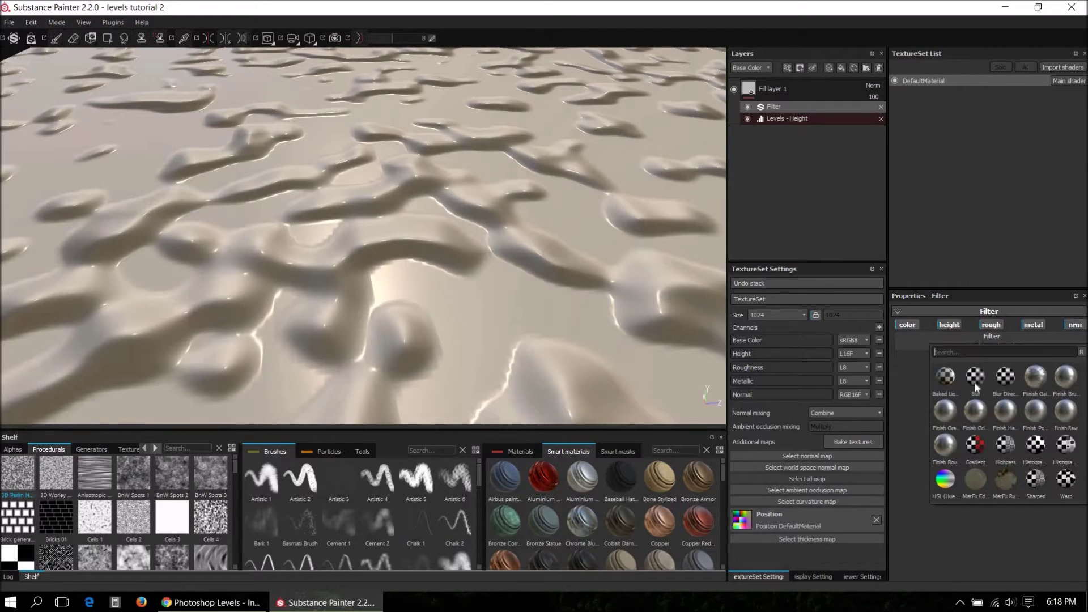
pyautogui.click(976, 382)
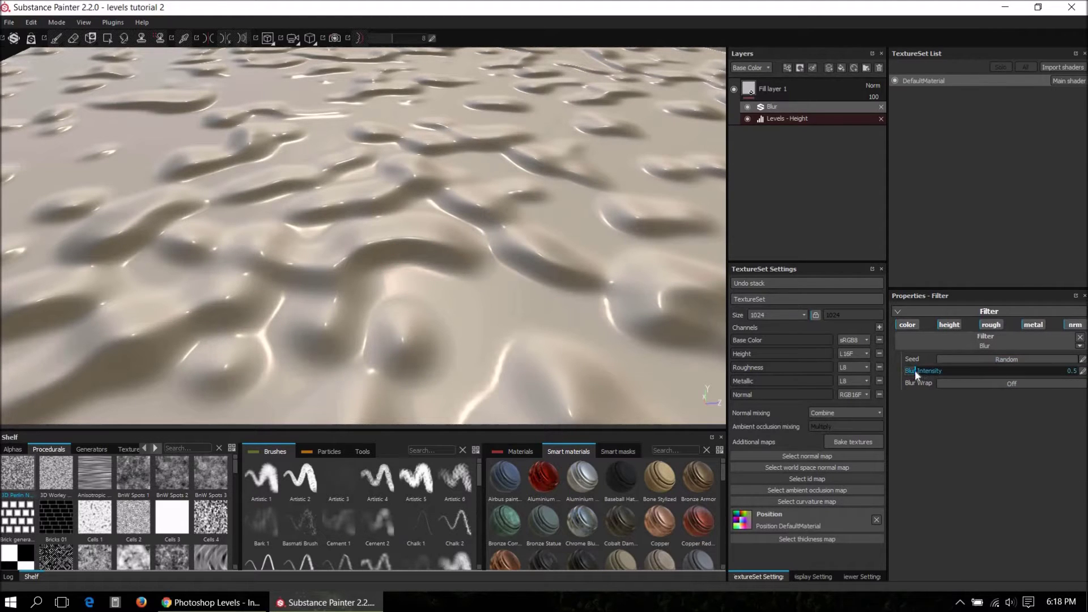
pyautogui.moveTo(922, 372); pyautogui.dragTo(908, 371)
pyautogui.keyDown('alt'); pyautogui.moveTo(506, 230); pyautogui.dragTo(770, 90); pyautogui.keyUp('alt')
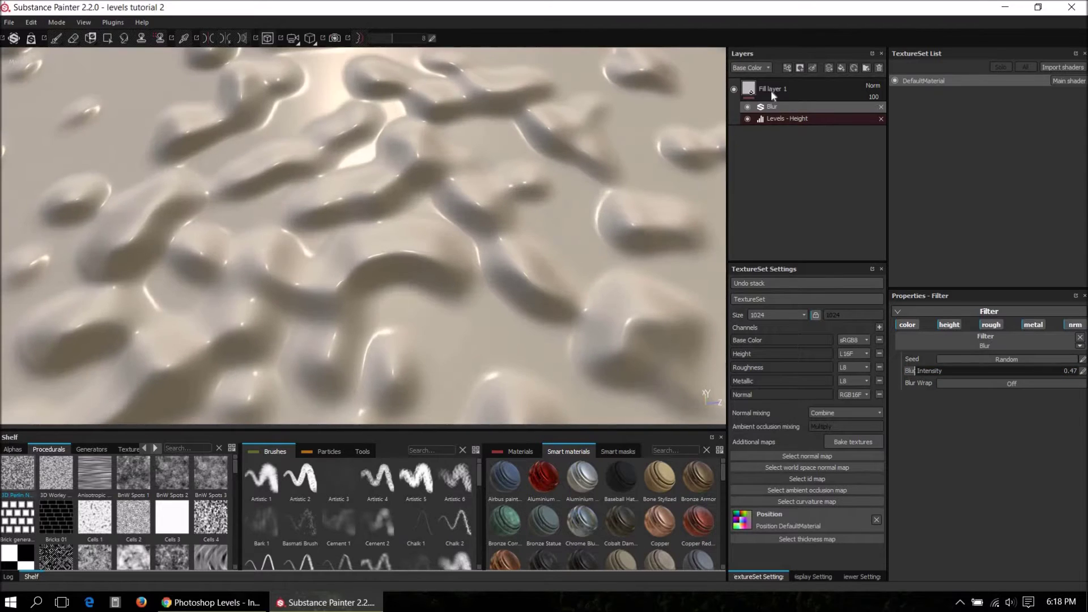
pyautogui.click(880, 106)
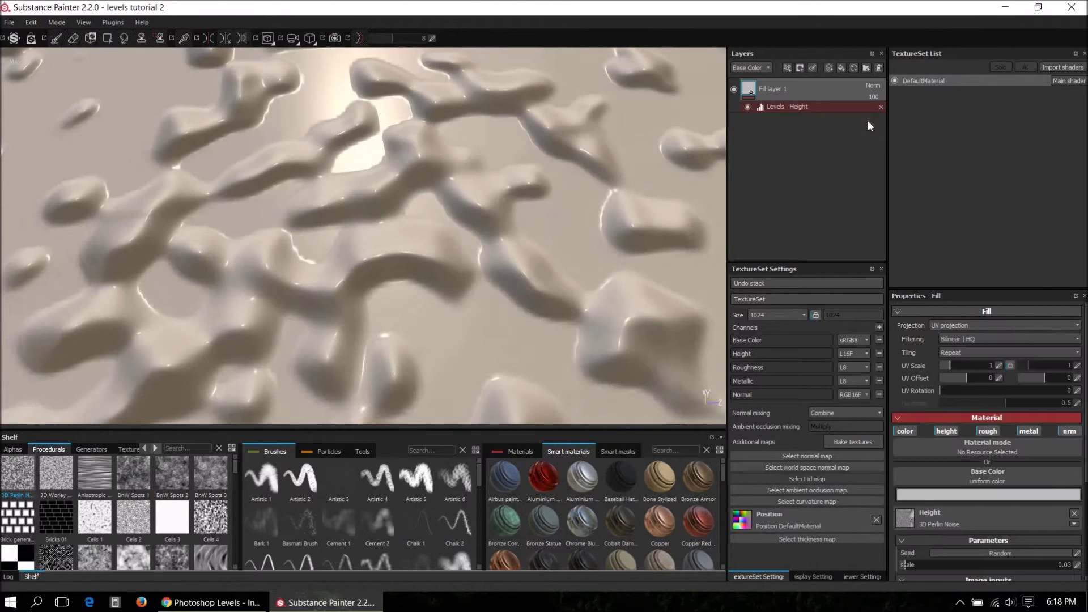
# Step: Return the height levels' input minimum to -1 and view the whole surface
pyautogui.click(785, 107)
pyautogui.moveTo(921, 352); pyautogui.dragTo(895, 353)
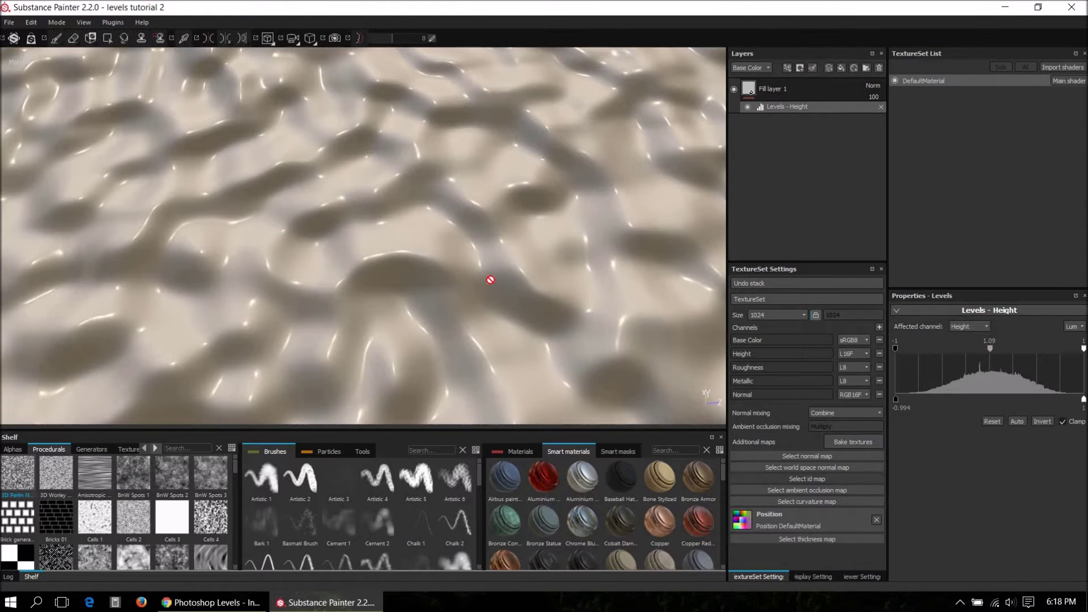
pyautogui.scroll(-5, 491, 280)
pyautogui.scroll(-5, 444, 249)
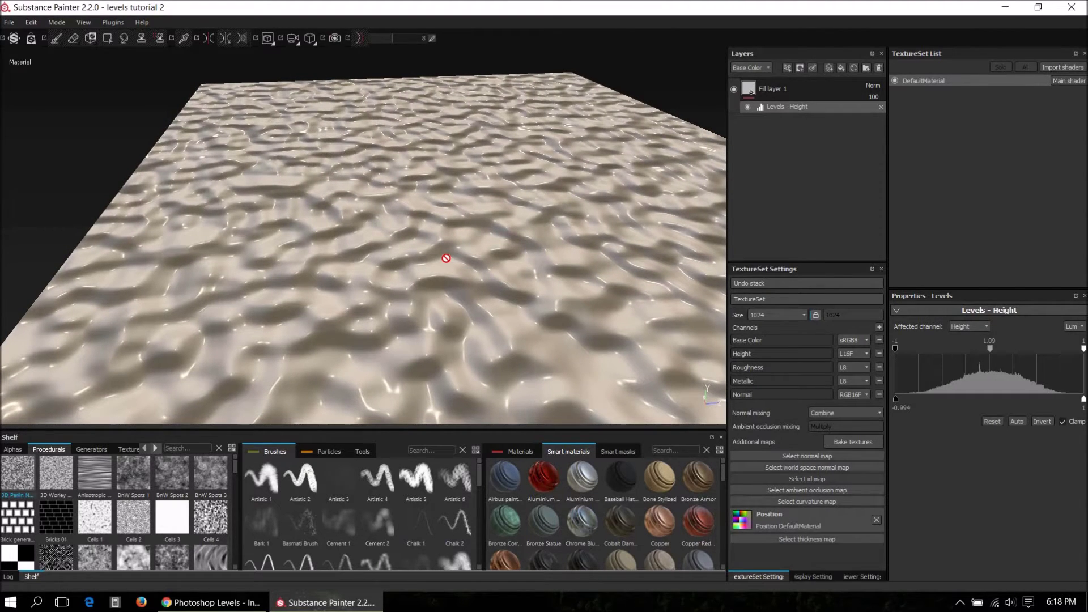
# Step: Test a gamma of about 0.198 on the height levels with Clamp off, restoring Clamp and a gamma of about 0.994
pyautogui.moveTo(990, 347); pyautogui.dragTo(909, 355)
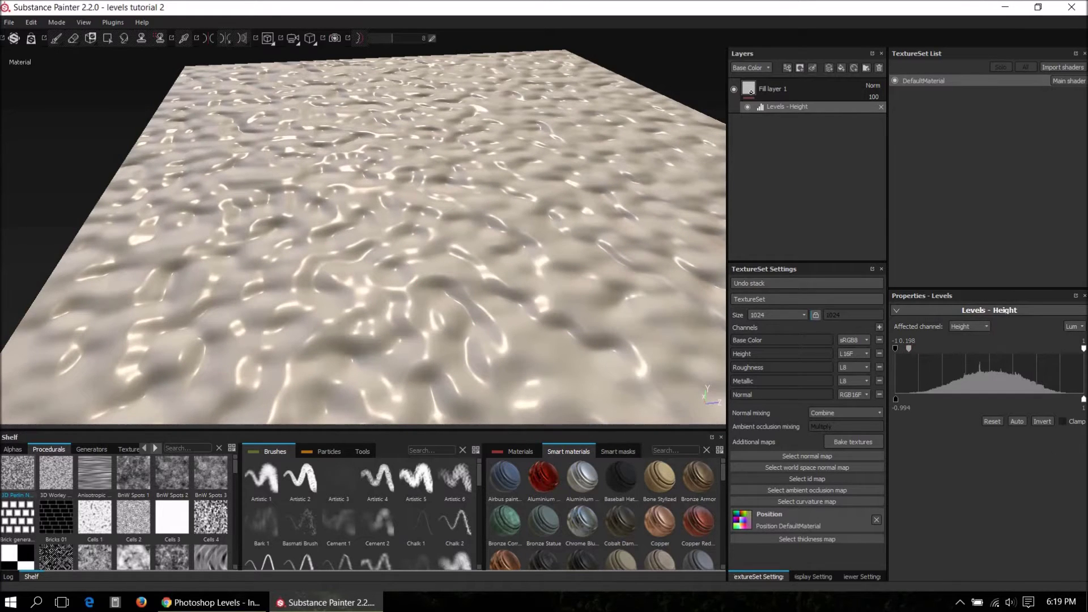
pyautogui.click(1069, 423)
pyautogui.moveTo(909, 348); pyautogui.dragTo(990, 351)
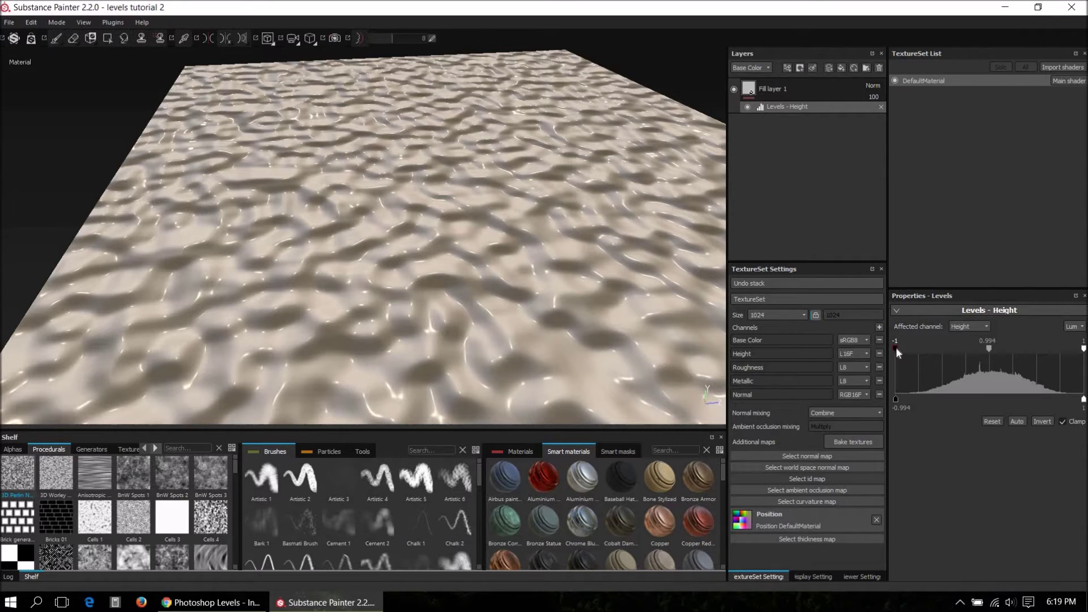
# Step: Lower the height levels' input maximum to about -0.175 and inspect the recessed surface
pyautogui.moveTo(1081, 352); pyautogui.dragTo(973, 356)
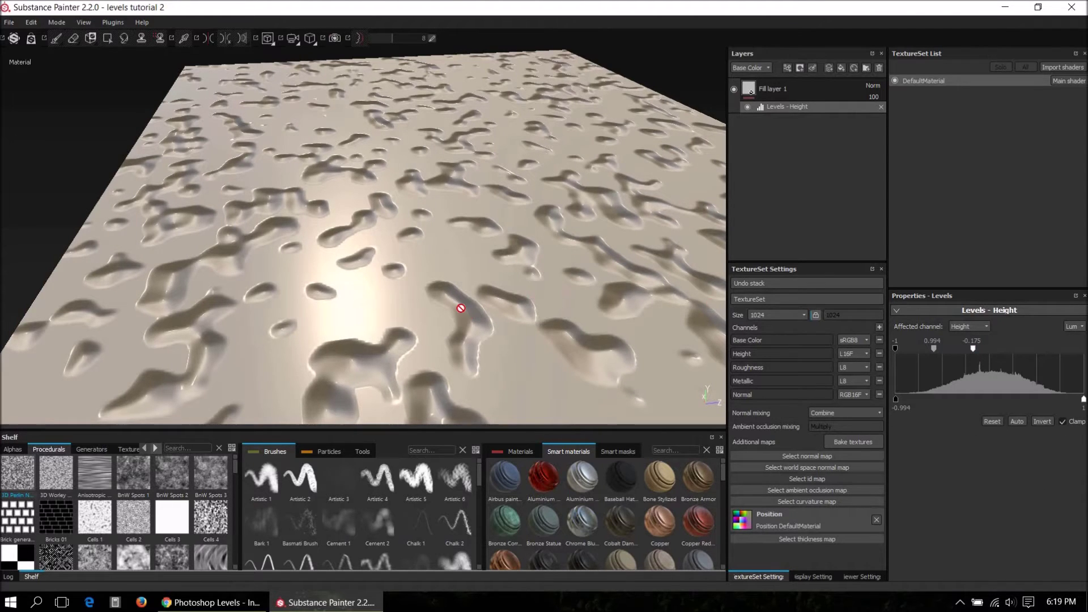
pyautogui.scroll(3, 465, 313)
pyautogui.keyDown('alt'); pyautogui.moveTo(458, 309); pyautogui.dragTo(366, 342); pyautogui.keyUp('alt')
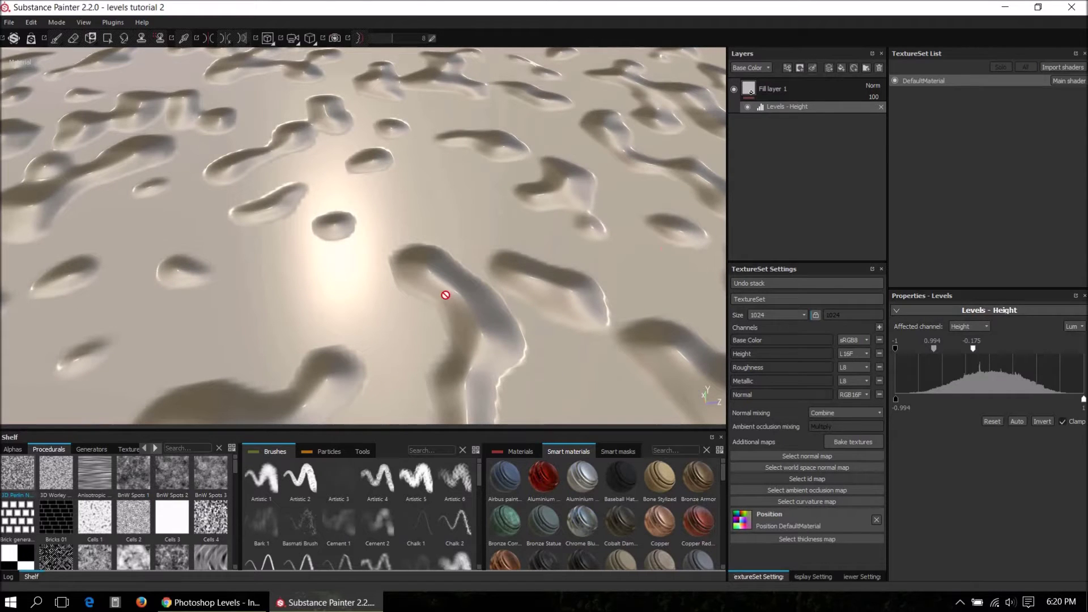
pyautogui.keyDown('alt'); pyautogui.moveTo(355, 260); pyautogui.dragTo(349, 251); pyautogui.keyUp('alt')
pyautogui.scroll(-4, 349, 252)
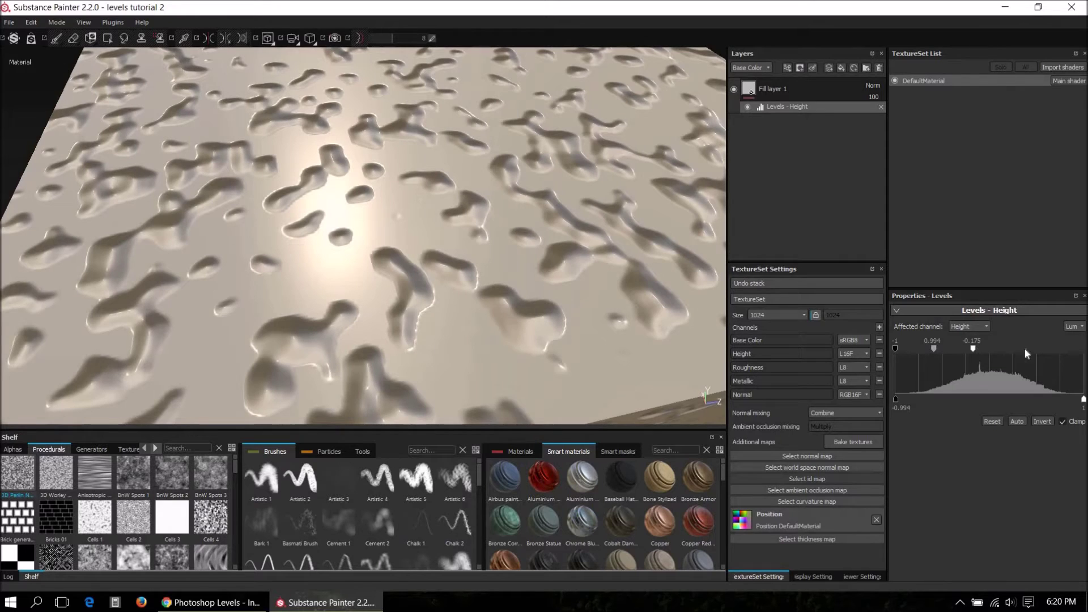
# Step: Return the height levels' input maximum to 1, turn Clamp on and raise the input minimum to about -0.458
pyautogui.moveTo(973, 348); pyautogui.dragTo(1083, 348)
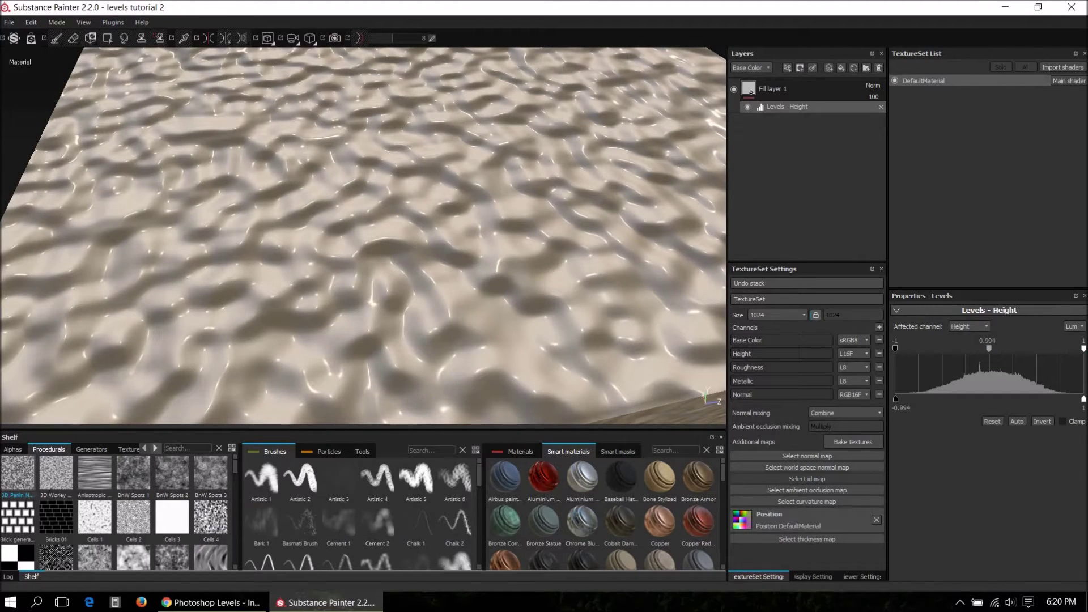
pyautogui.click(1062, 421)
pyautogui.moveTo(895, 347); pyautogui.dragTo(946, 348)
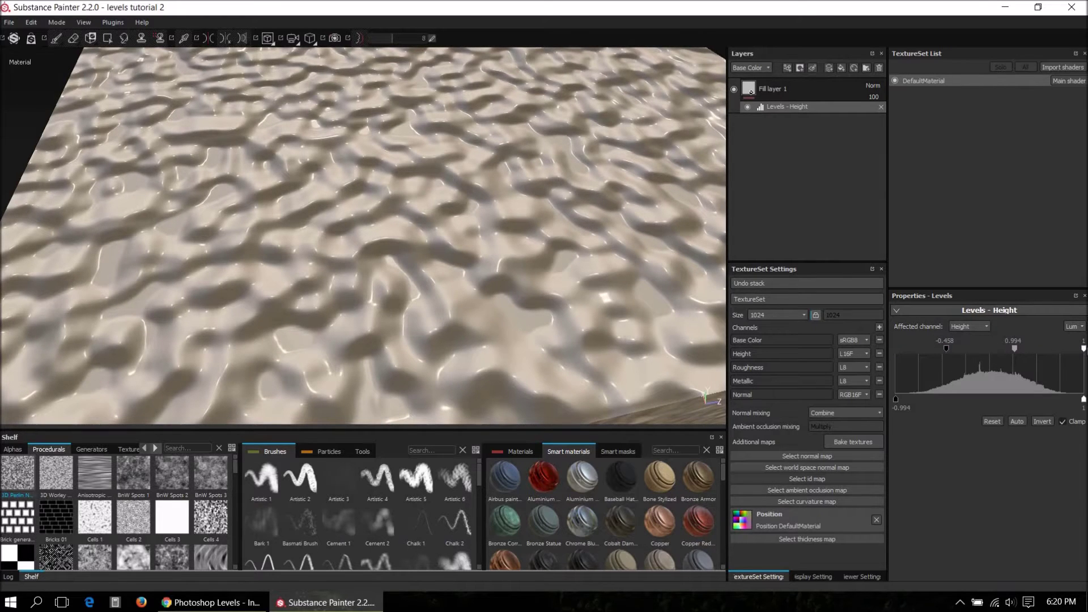
# Step: Test a very narrow input range on the height levels' brighter values, then restore it to about -0.994 and 1
pyautogui.moveTo(1083, 348); pyautogui.dragTo(1031, 348)
pyautogui.moveTo(924, 348); pyautogui.dragTo(1022, 352)
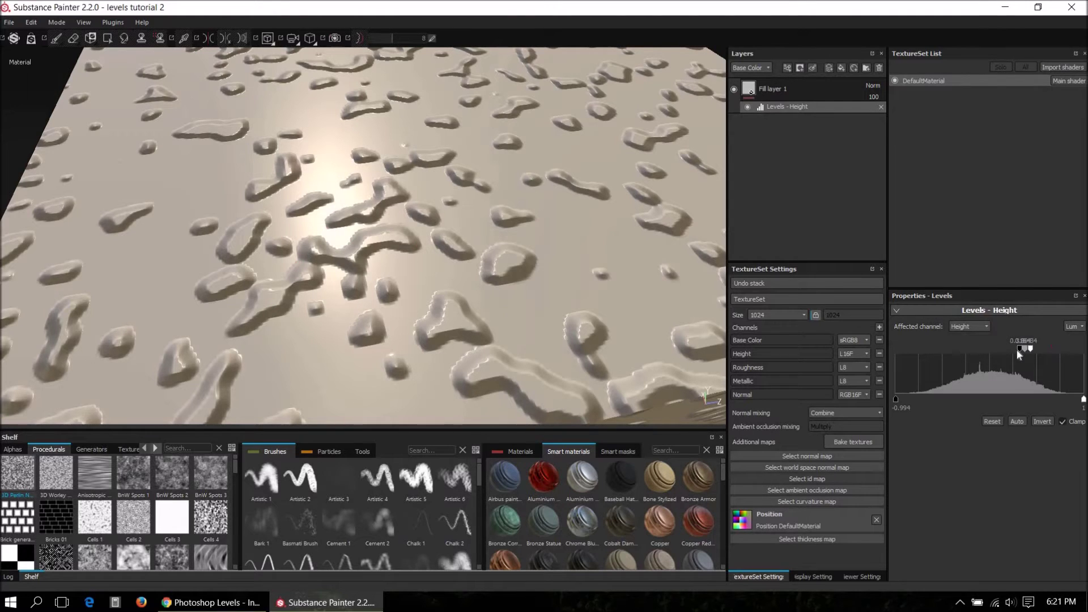
pyautogui.moveTo(1019, 348); pyautogui.dragTo(895, 348)
pyautogui.moveTo(1030, 349); pyautogui.dragTo(1083, 349)
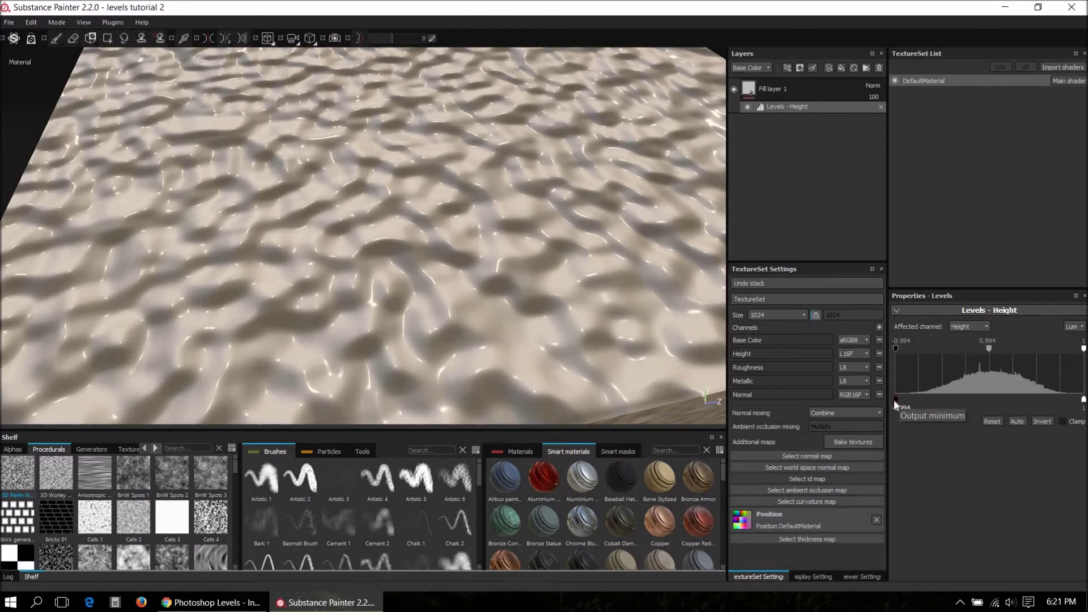
# Step: Compress the height levels' output range to about -0.108 and 0.145, narrow it further from the minimum and inspect the surface
pyautogui.moveTo(905, 404); pyautogui.dragTo(979, 401)
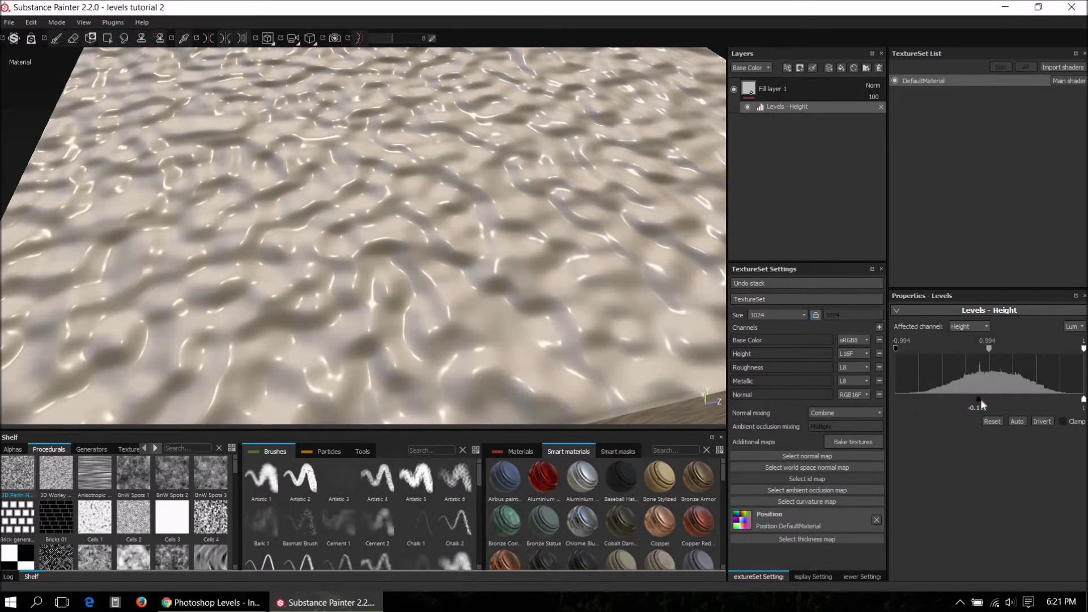
pyautogui.moveTo(1083, 403); pyautogui.dragTo(1003, 408)
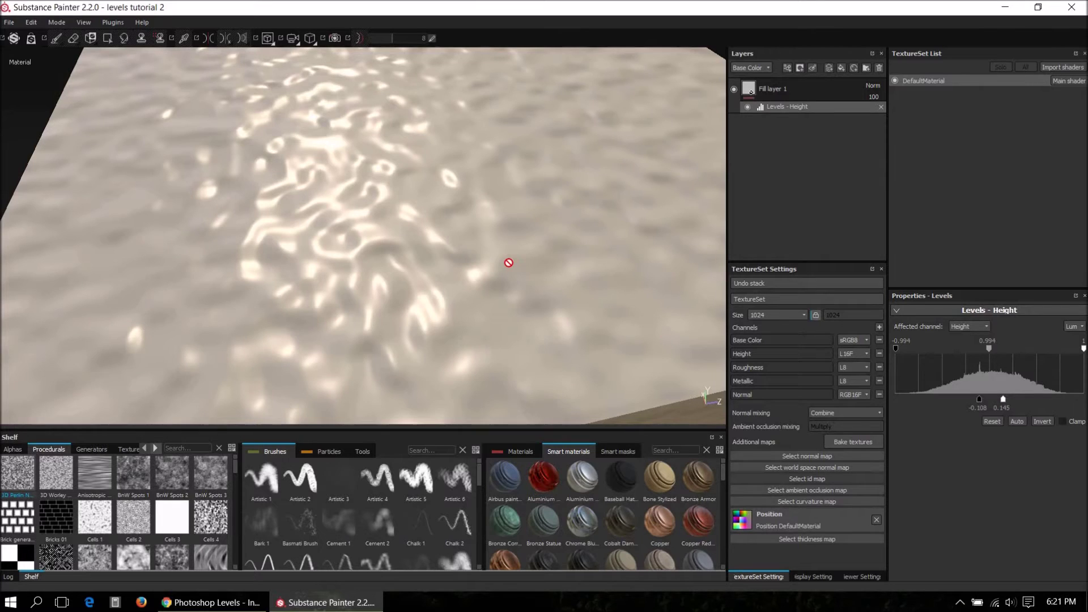
pyautogui.keyDown('alt'); pyautogui.moveTo(505, 253); pyautogui.dragTo(522, 228); pyautogui.keyUp('alt')
pyautogui.moveTo(979, 398); pyautogui.dragTo(996, 398)
pyautogui.moveTo(408, 268)
pyautogui.keyDown('alt'); pyautogui.mouseDown()
pyautogui.moveTo(382, 238)
pyautogui.moveTo(367, 296)
pyautogui.moveTo(360, 267)
pyautogui.moveTo(399, 275)
pyautogui.mouseUp(); pyautogui.keyUp('alt')
# Step: Restore the height levels' output range to -1 and 1 and view the surface
pyautogui.moveTo(998, 400); pyautogui.dragTo(872, 396)
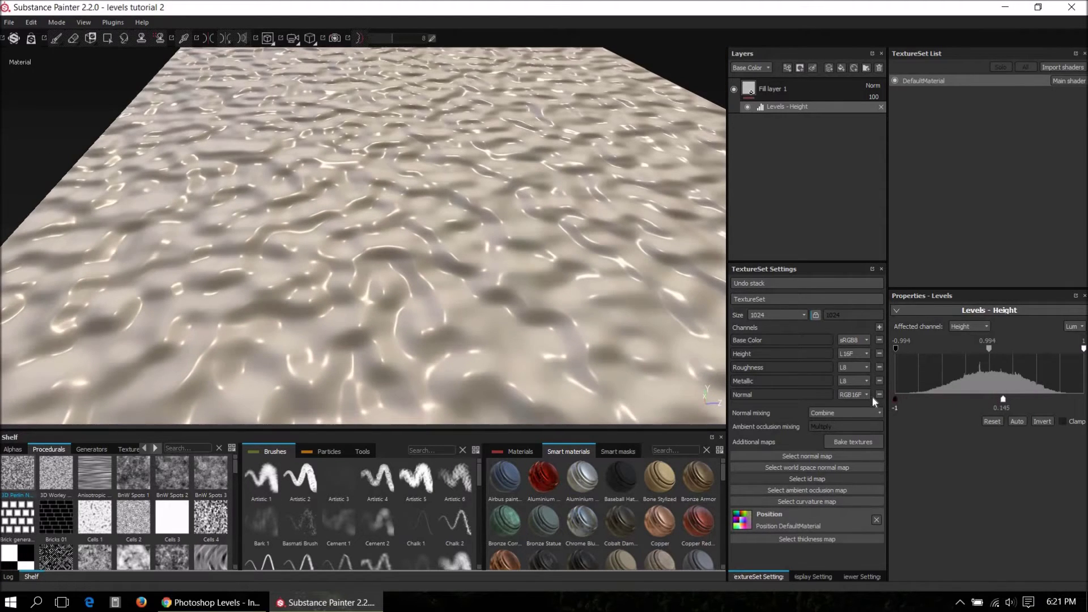
pyautogui.moveTo(1002, 399); pyautogui.dragTo(1083, 400)
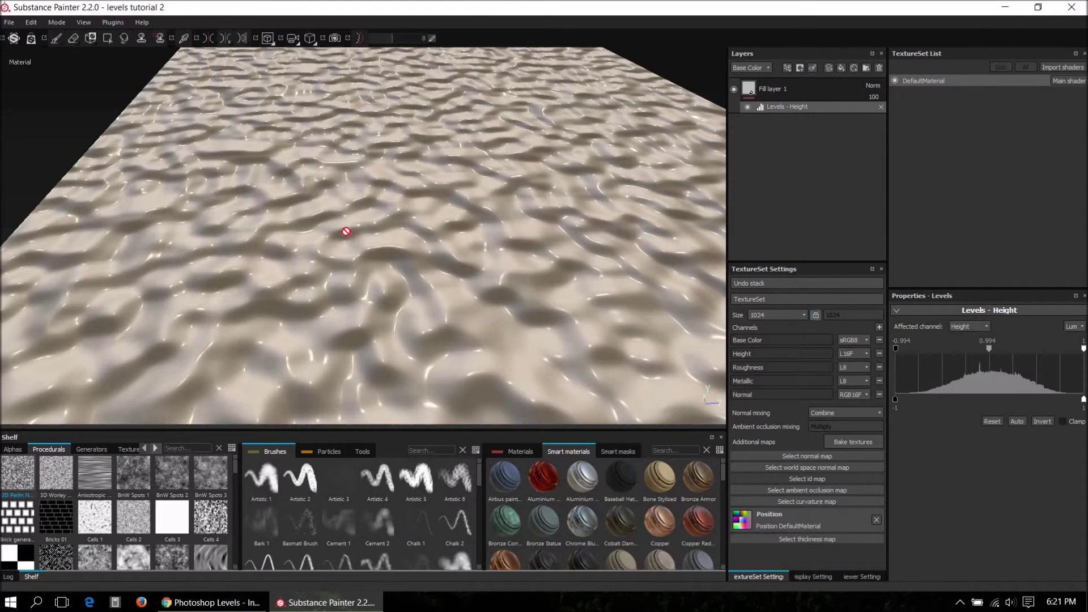
pyautogui.moveTo(372, 233)
pyautogui.keyDown('alt'); pyautogui.mouseDown()
pyautogui.moveTo(379, 209)
pyautogui.moveTo(370, 230)
pyautogui.mouseUp(); pyautogui.keyUp('alt')
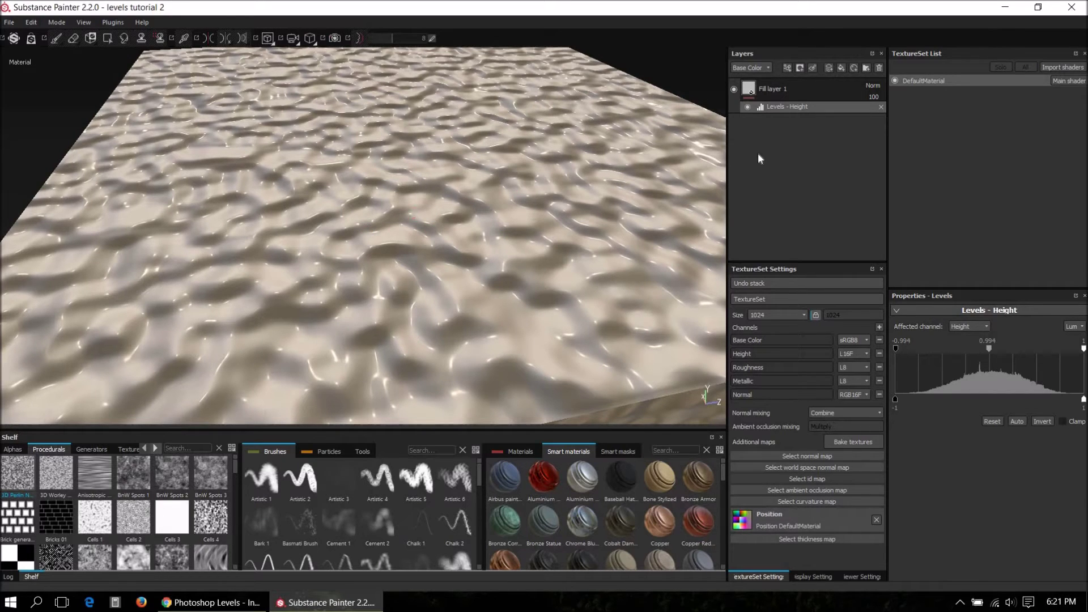
# Step: Delete the fill layer with its height levels and add a new fill layer
pyautogui.click(821, 92)
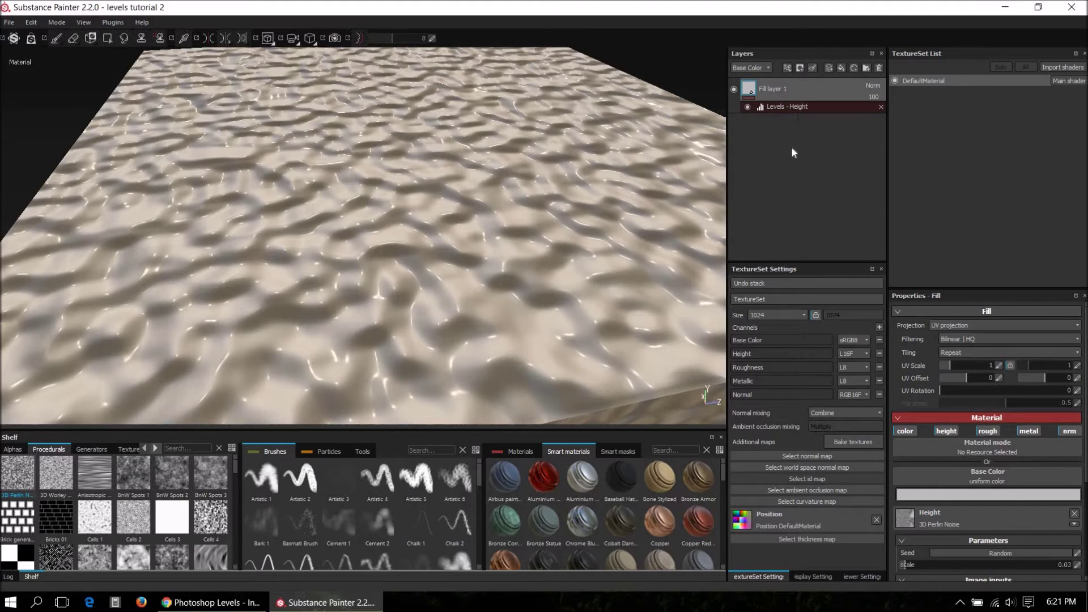
pyautogui.press('Delete')
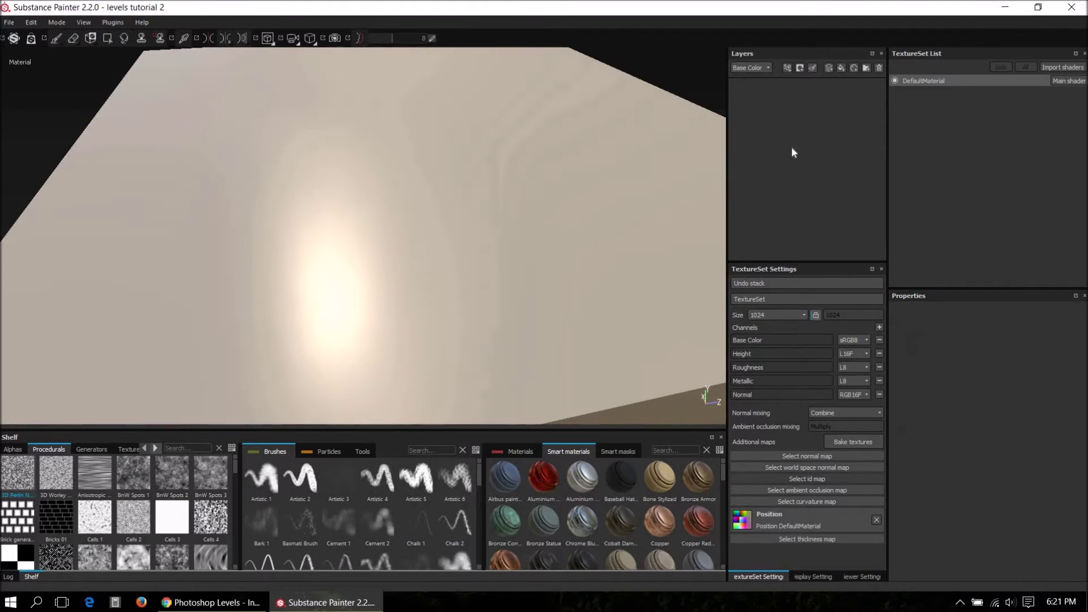
pyautogui.click(841, 69)
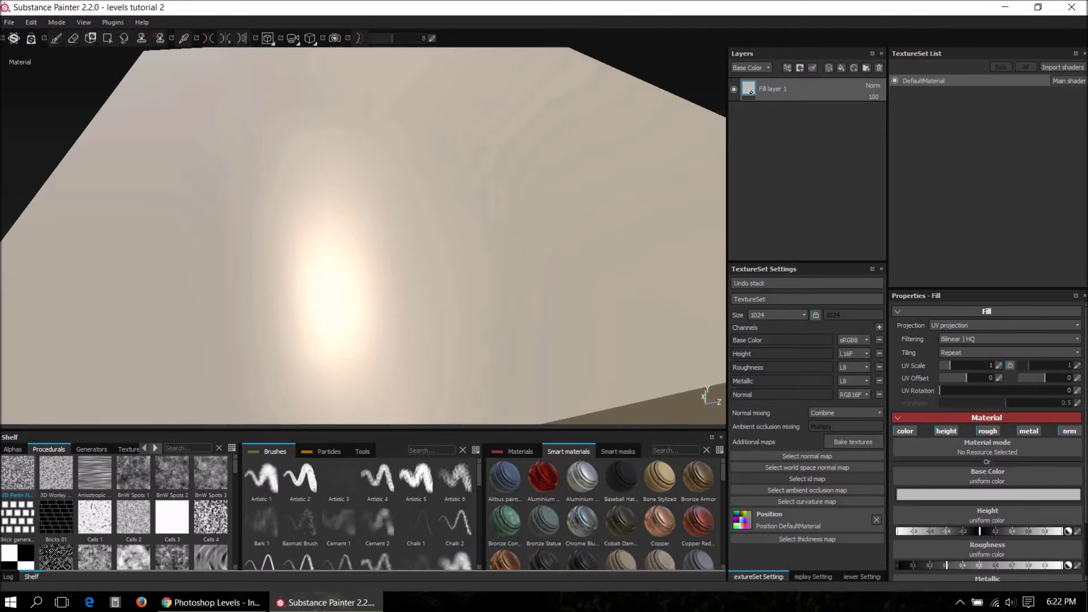
# Step: Find the Grunge 001 procedural and assign it to the fill layer's roughness channel
pyautogui.write('grun')
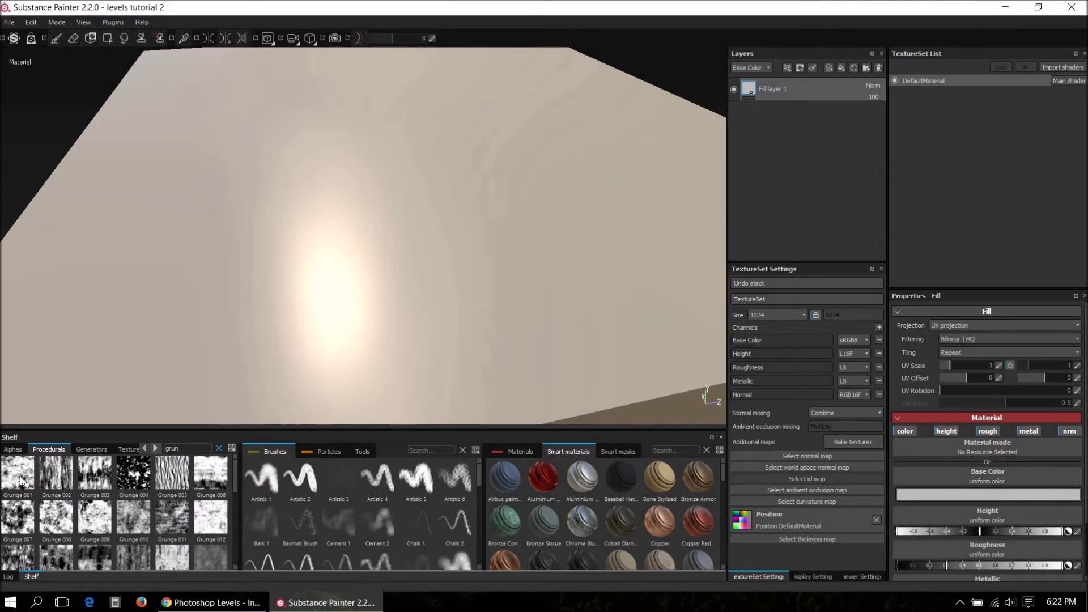
pyautogui.moveTo(21, 480); pyautogui.dragTo(957, 549)
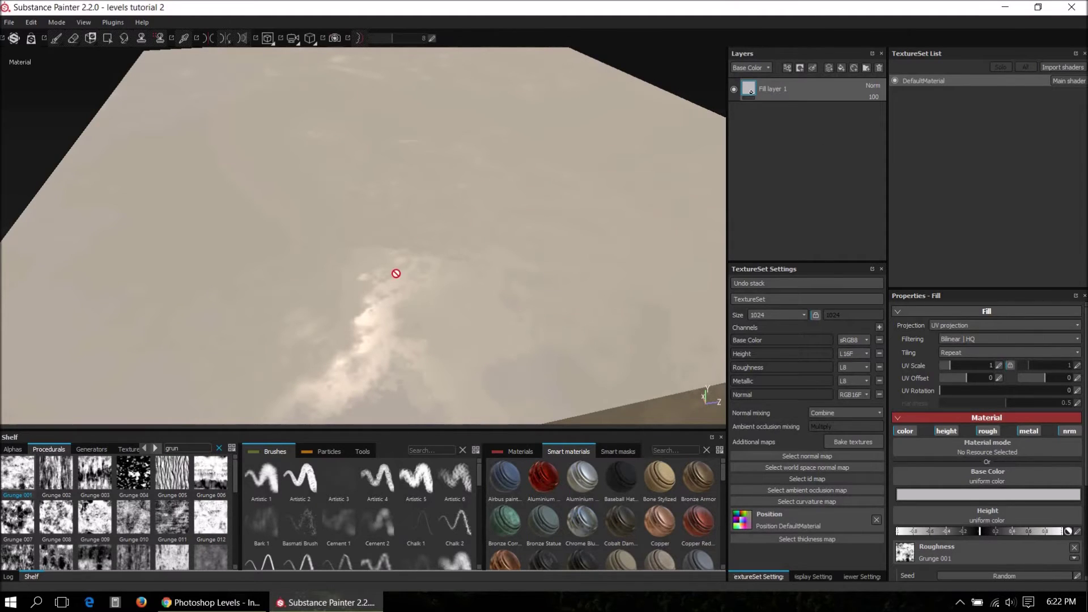
pyautogui.moveTo(403, 226)
pyautogui.keyDown('alt'); pyautogui.mouseDown()
pyautogui.moveTo(376, 270)
pyautogui.moveTo(392, 237)
pyautogui.mouseUp(); pyautogui.keyUp('alt')
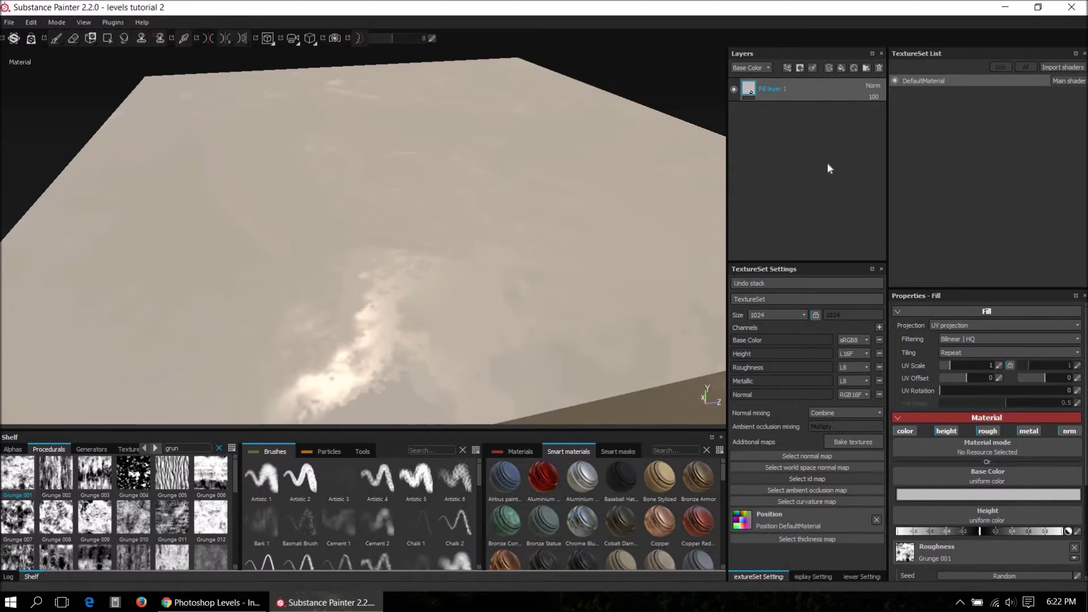
# Step: Darken the fill layer's base color to a near-black grey of about 0.030 and inspect the reflections
pyautogui.click(994, 493)
pyautogui.moveTo(896, 511); pyautogui.dragTo(897, 521)
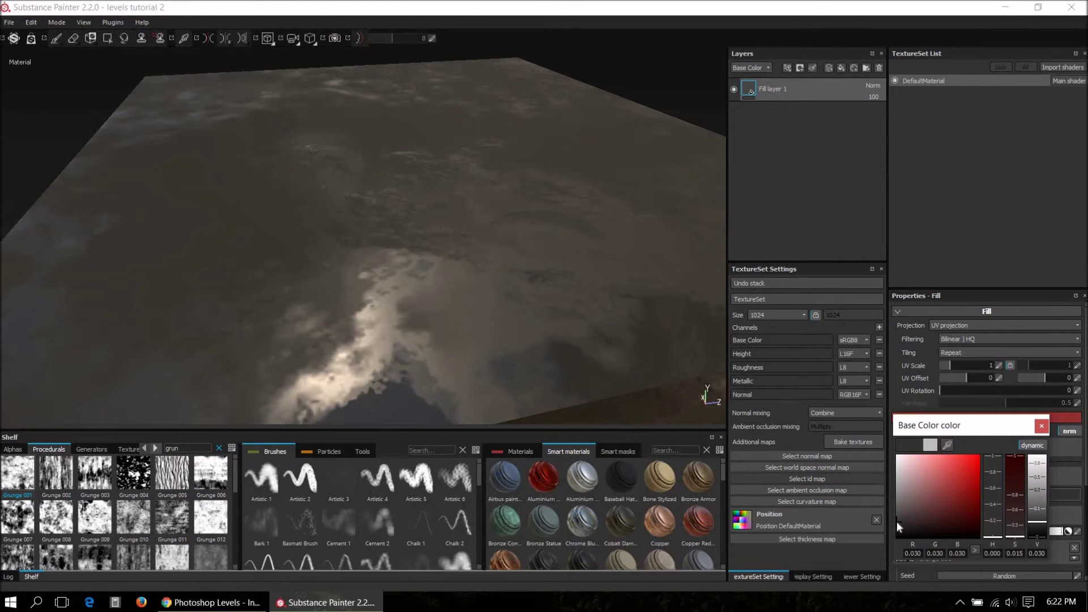
pyautogui.keyDown('alt'); pyautogui.moveTo(444, 273); pyautogui.dragTo(498, 282); pyautogui.keyUp('alt')
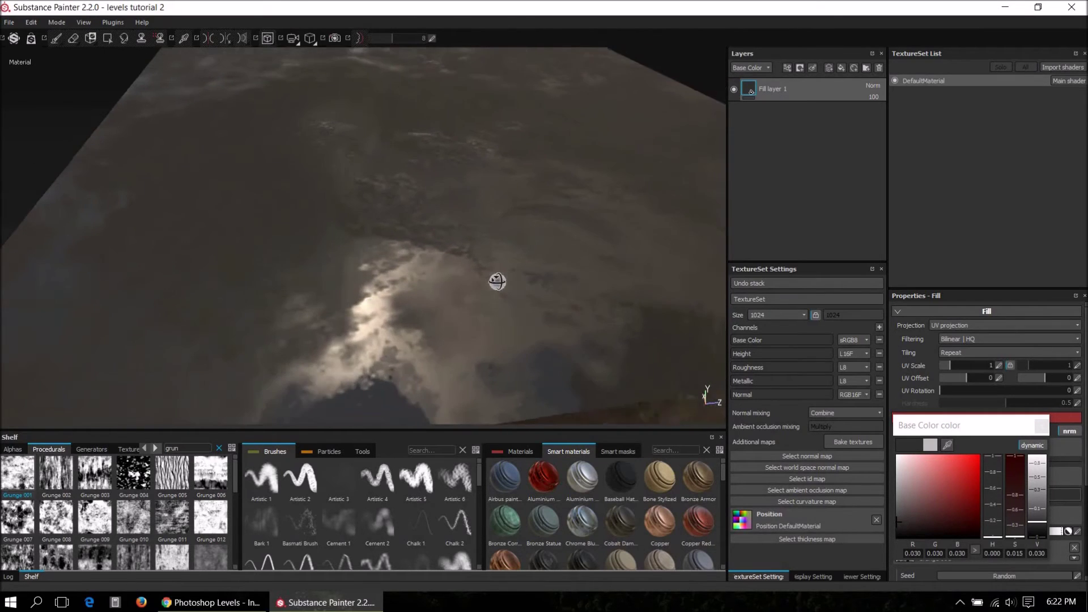
# Step: Add a levels effect to the fill layer and set its affected channel to Roughness
pyautogui.click(787, 68)
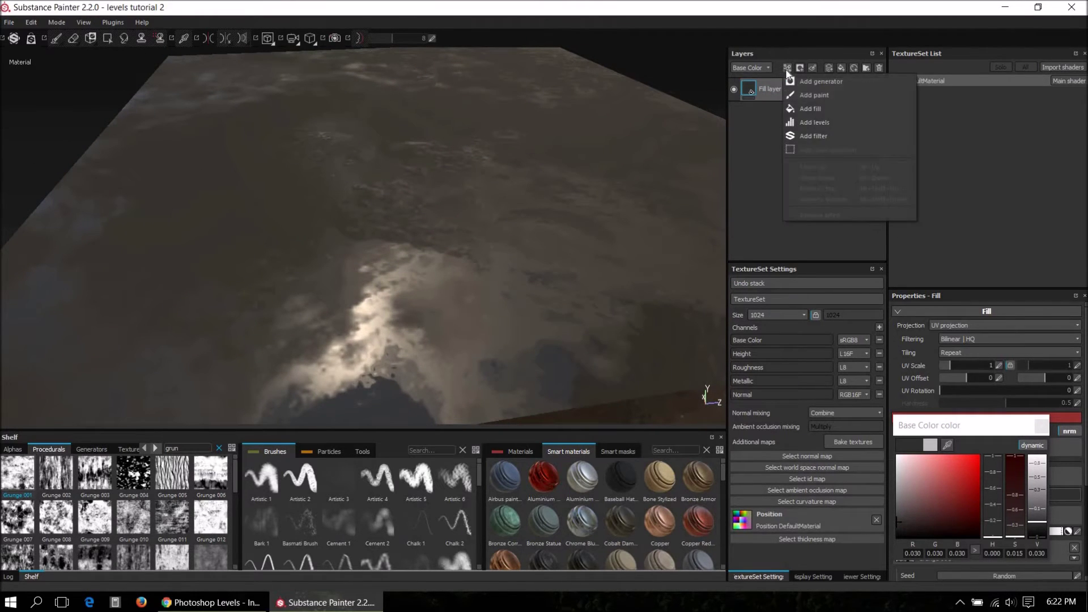
pyautogui.click(814, 122)
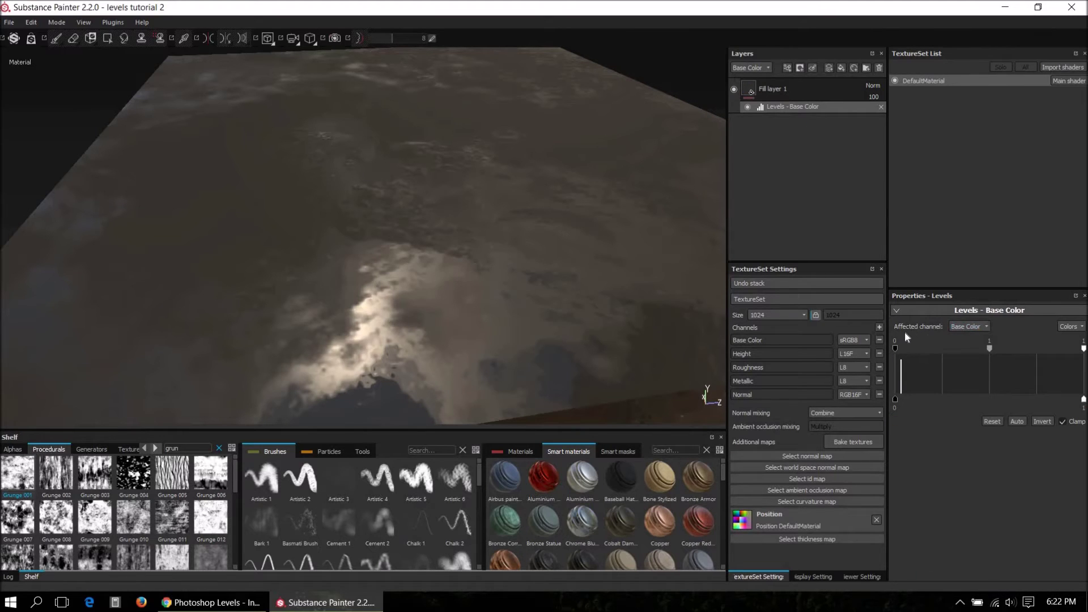
pyautogui.click(966, 328)
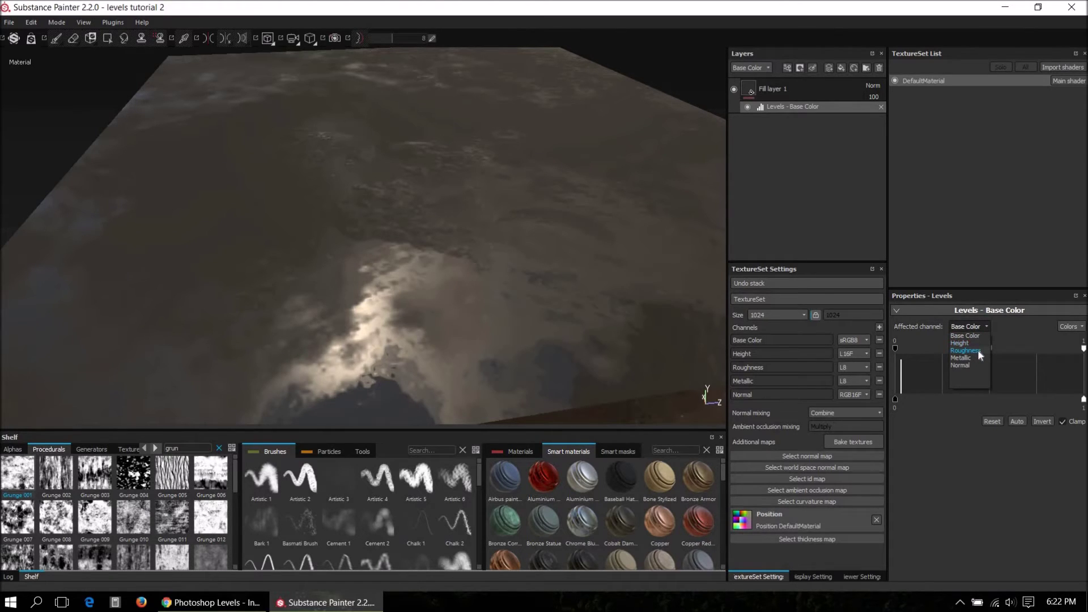
pyautogui.click(977, 350)
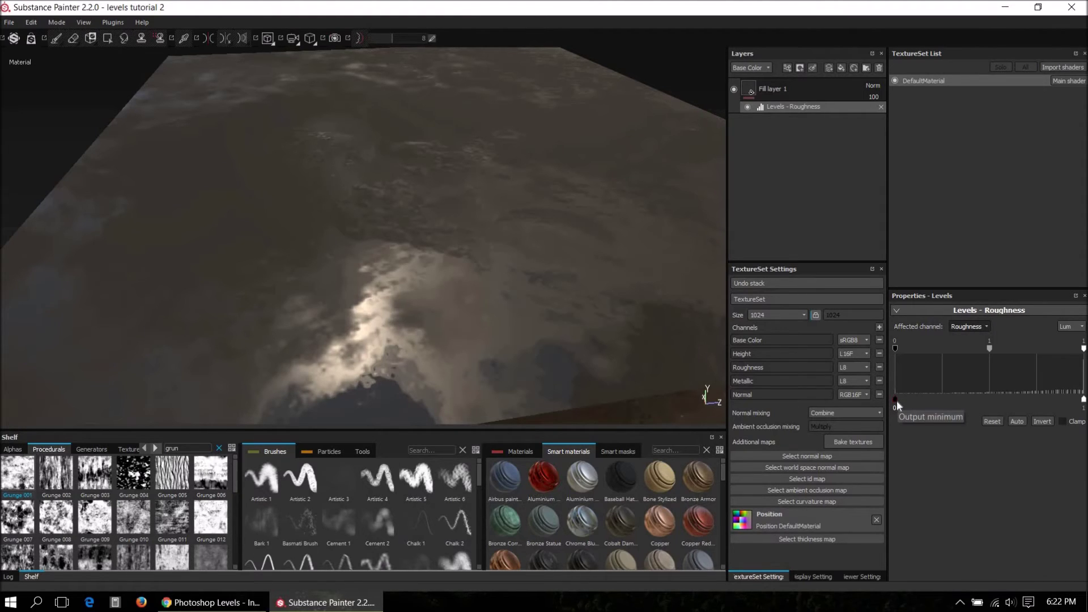
# Step: Narrow the roughness levels' output range to about 0.178 and 0.801 and view the surface
pyautogui.moveTo(905, 400); pyautogui.dragTo(928, 403)
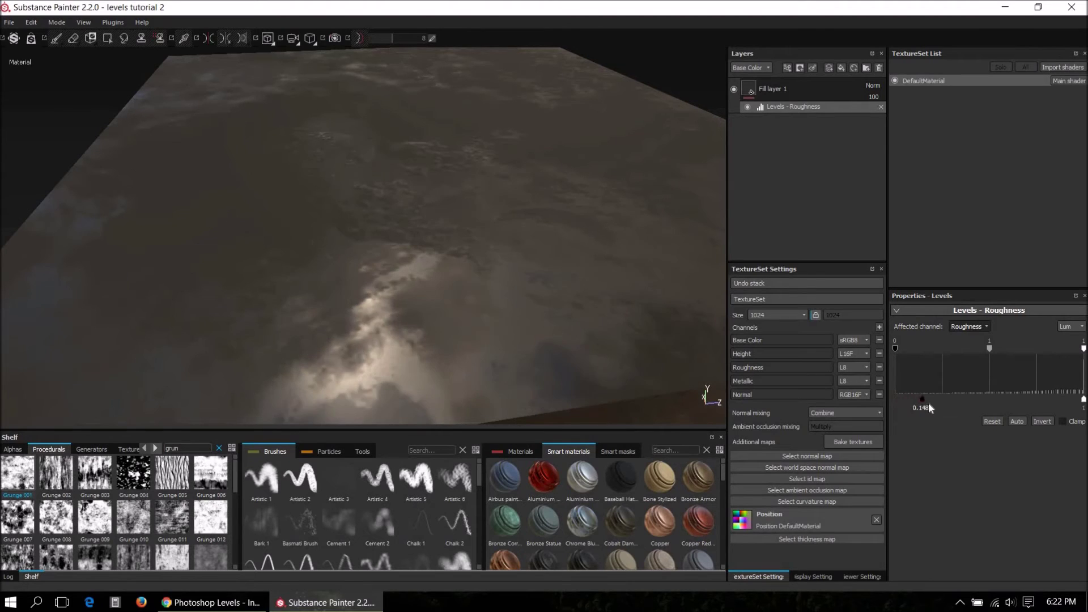
pyautogui.moveTo(1076, 407); pyautogui.dragTo(1046, 402)
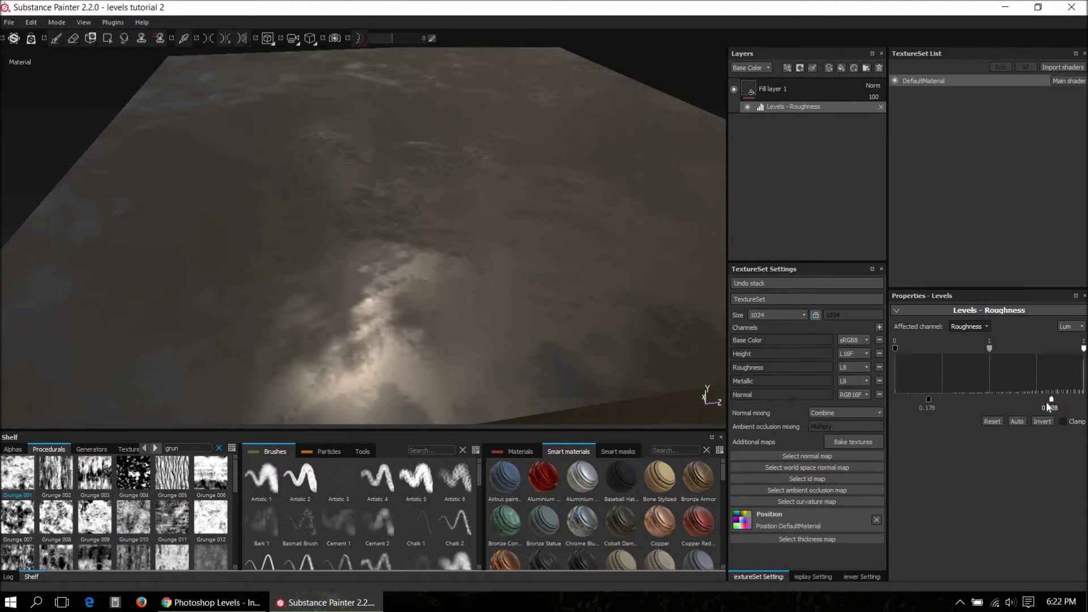
pyautogui.keyDown('alt'); pyautogui.moveTo(461, 282); pyautogui.dragTo(464, 258); pyautogui.keyUp('alt')
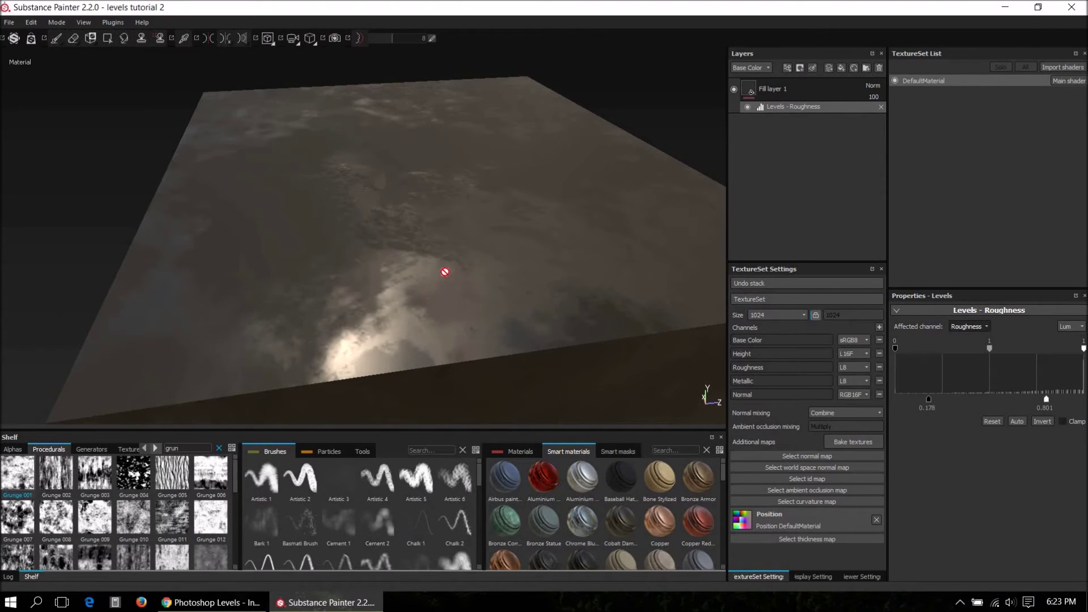
# Step: Randomize the seed of the fill layer's Grunge 001 roughness several times and inspect the new pattern
pyautogui.click(784, 88)
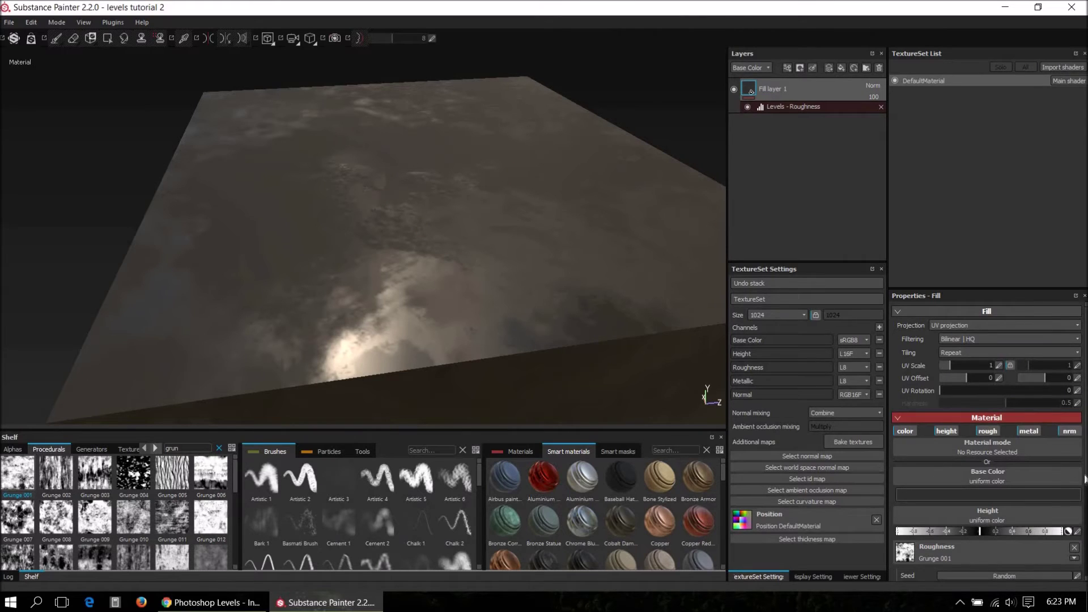
pyautogui.scroll(-2, 1020, 501)
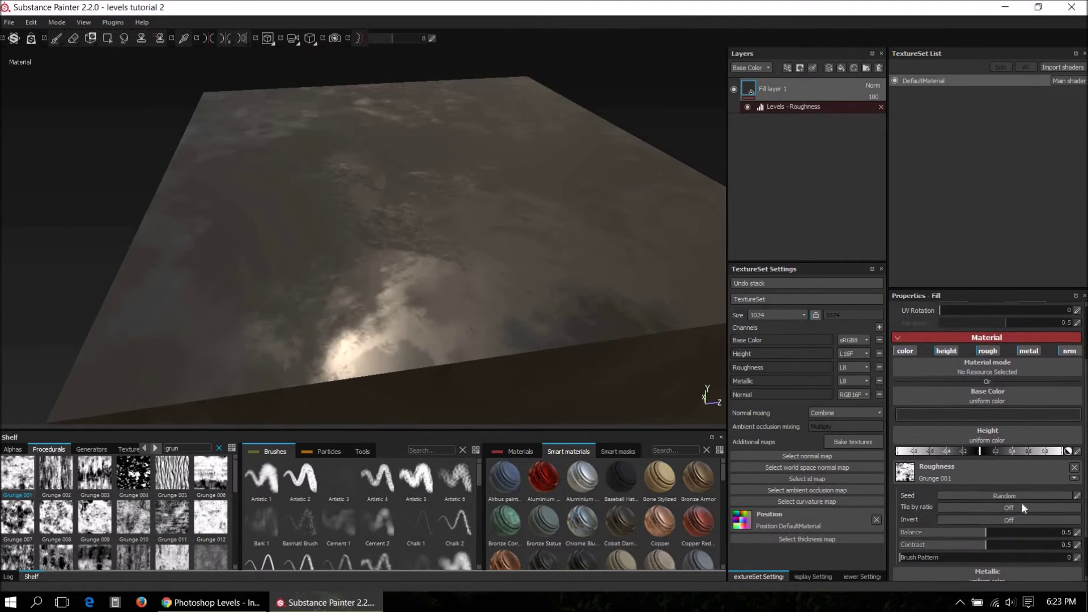
pyautogui.click(1011, 497)
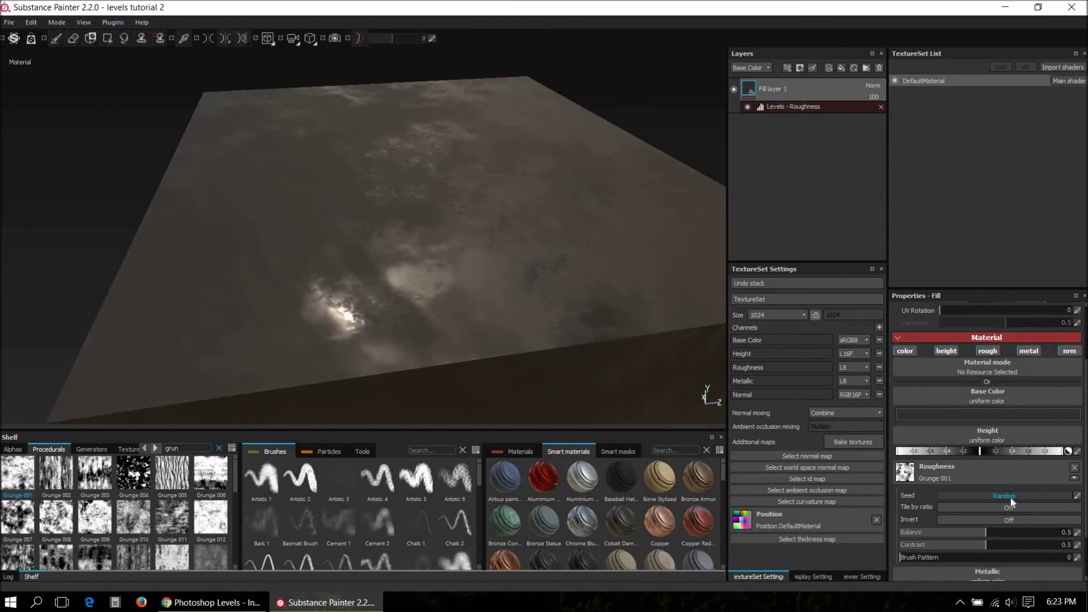
pyautogui.click(1010, 498)
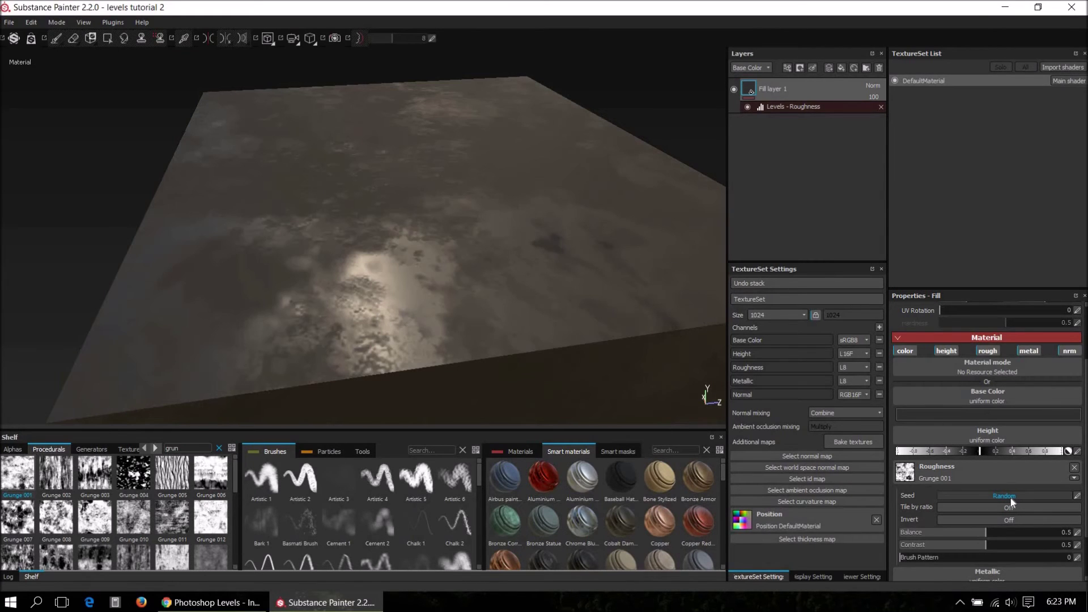
pyautogui.click(1011, 497)
pyautogui.scroll(-1, 1011, 497)
pyautogui.scroll(1, 653, 257)
pyautogui.keyDown('alt'); pyautogui.moveTo(486, 211); pyautogui.dragTo(590, 210); pyautogui.keyUp('alt')
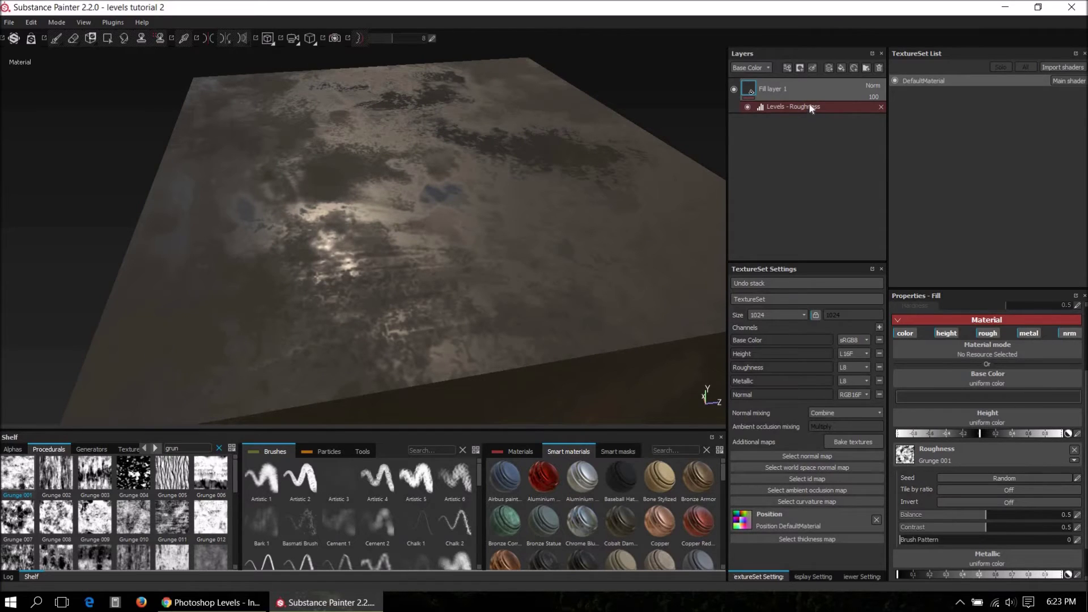
# Step: Widen the roughness levels' output range to about 0.057 and 0.913 and inspect the reflections from different angles
pyautogui.click(780, 107)
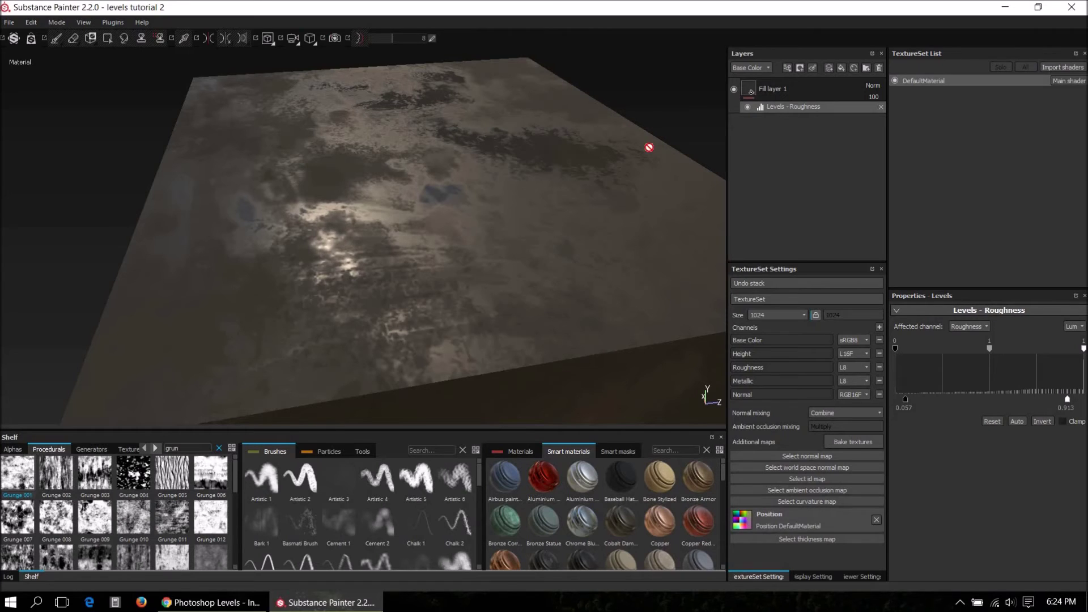
pyautogui.keyDown('shift'); pyautogui.moveTo(335, 172); pyautogui.dragTo(357, 165, button='right'); pyautogui.keyUp('shift')
pyautogui.moveTo(420, 219)
pyautogui.keyDown('alt'); pyautogui.mouseDown()
pyautogui.moveTo(425, 209)
pyautogui.moveTo(486, 226)
pyautogui.mouseUp(); pyautogui.keyUp('alt')
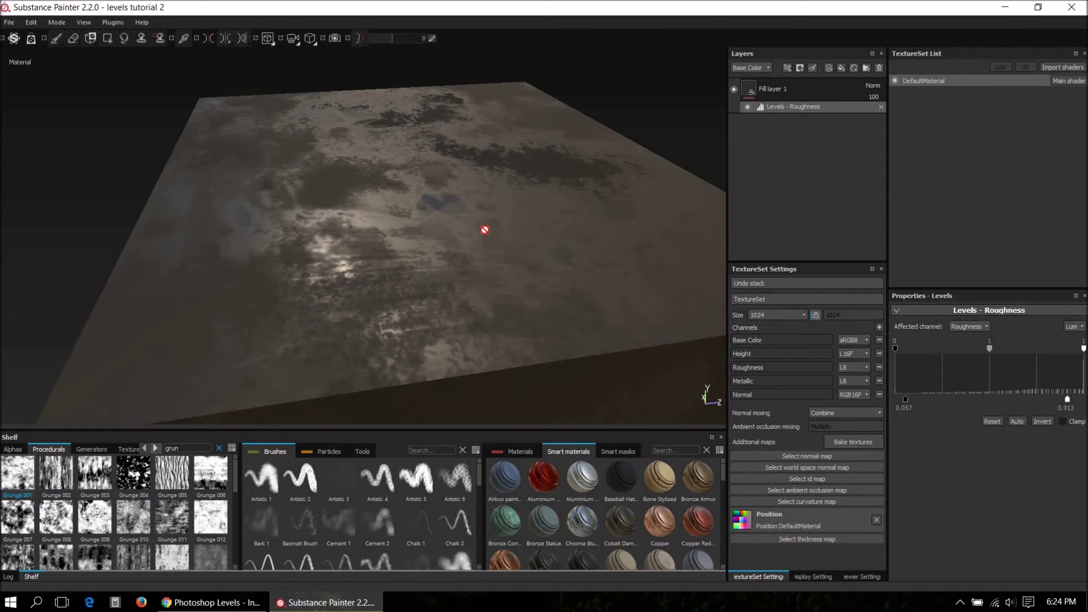
pyautogui.moveTo(457, 219)
pyautogui.keyDown('alt'); pyautogui.mouseDown()
pyautogui.moveTo(471, 240)
pyautogui.moveTo(491, 228)
pyautogui.mouseUp(); pyautogui.keyUp('alt')
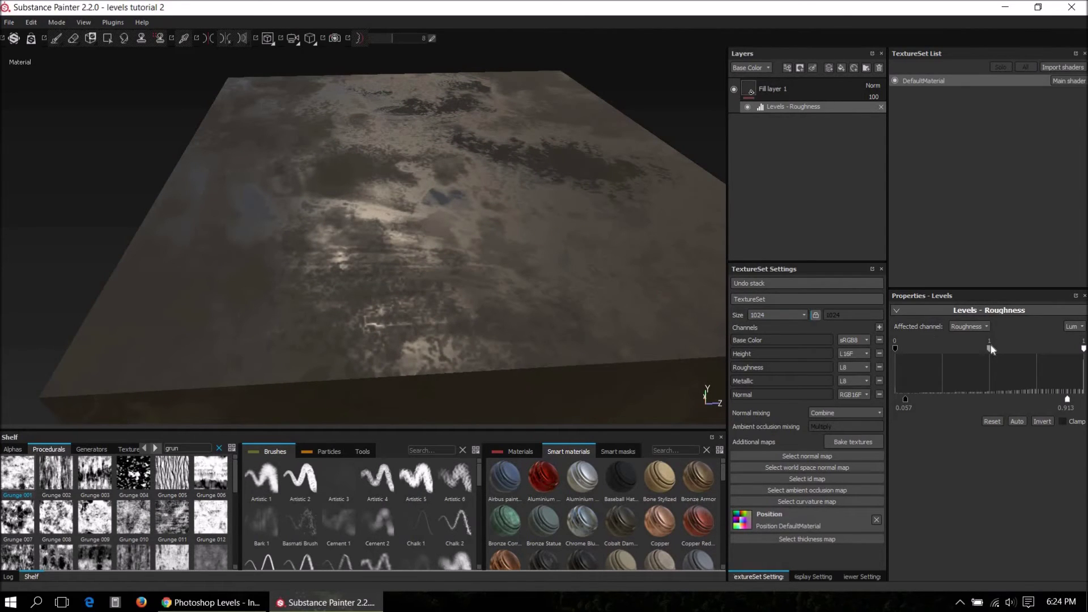
# Step: Test roughness gammas of about 6.422 and 3.801, settling on about 1.09 with an output range of 0.117 to 0.88
pyautogui.moveTo(991, 349); pyautogui.dragTo(1024, 350)
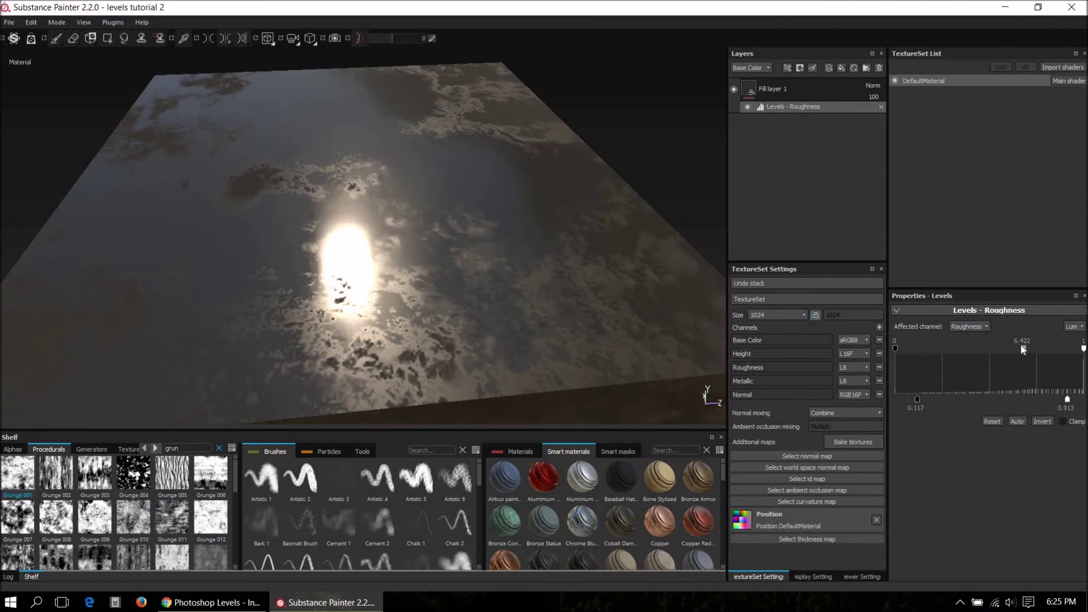
pyautogui.moveTo(1022, 352)
pyautogui.mouseDown()
pyautogui.moveTo(1052, 350)
pyautogui.moveTo(994, 349)
pyautogui.moveTo(1007, 352)
pyautogui.mouseUp()
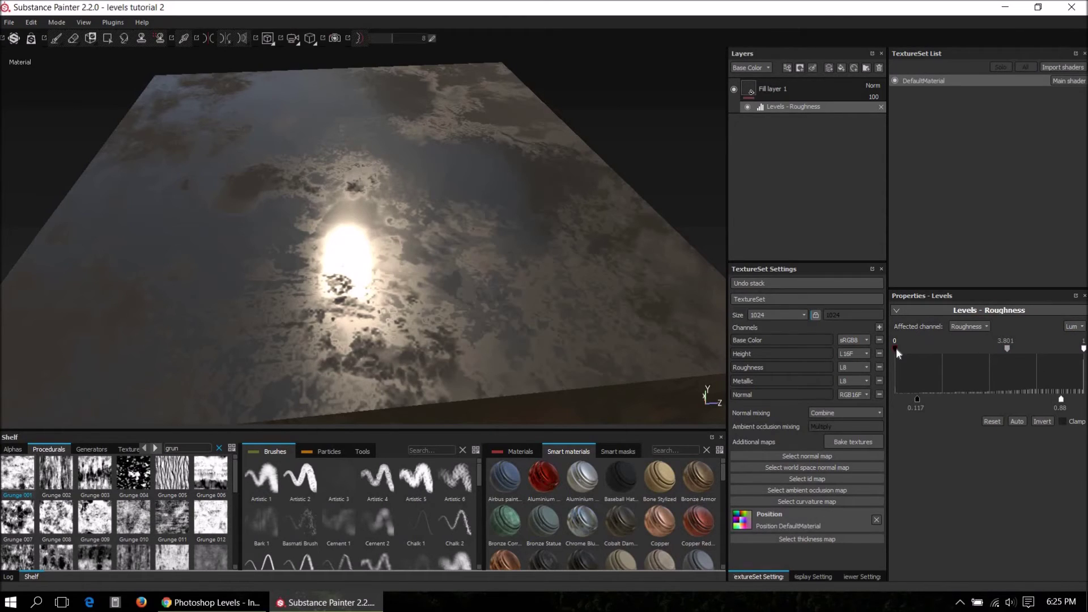
pyautogui.moveTo(1007, 349); pyautogui.dragTo(989, 349)
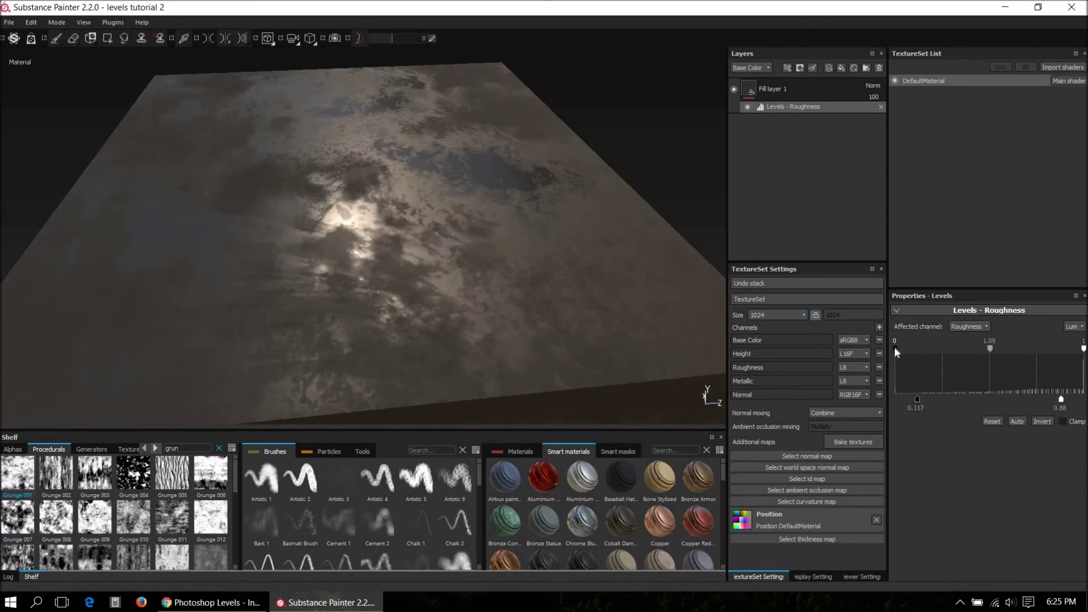
# Step: Test an input white point of 0.545 on the roughness levels, restore it to 1, and compare the reflections from different angles
pyautogui.moveTo(894, 346)
pyautogui.mouseDown()
pyautogui.moveTo(1001, 355)
pyautogui.moveTo(980, 347)
pyautogui.moveTo(903, 344)
pyautogui.moveTo(997, 368)
pyautogui.moveTo(982, 369)
pyautogui.moveTo(1001, 362)
pyautogui.moveTo(891, 356)
pyautogui.mouseUp()
pyautogui.moveTo(1083, 349)
pyautogui.mouseDown()
pyautogui.moveTo(970, 342)
pyautogui.moveTo(998, 347)
pyautogui.mouseUp()
pyautogui.keyDown('alt'); pyautogui.moveTo(491, 141); pyautogui.dragTo(470, 194); pyautogui.keyUp('alt')
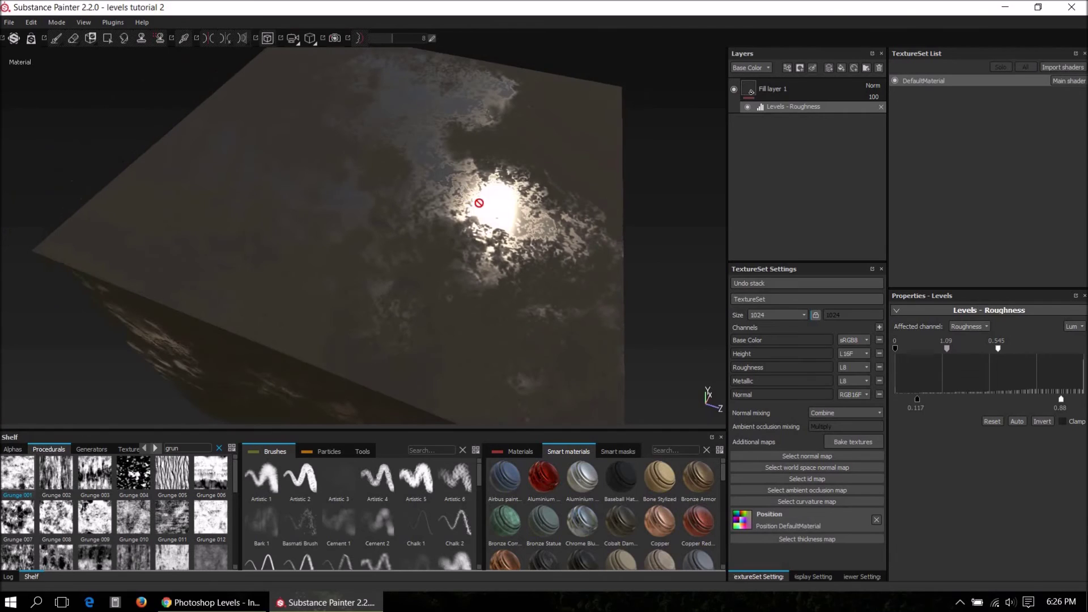
pyautogui.moveTo(999, 348); pyautogui.dragTo(1085, 369)
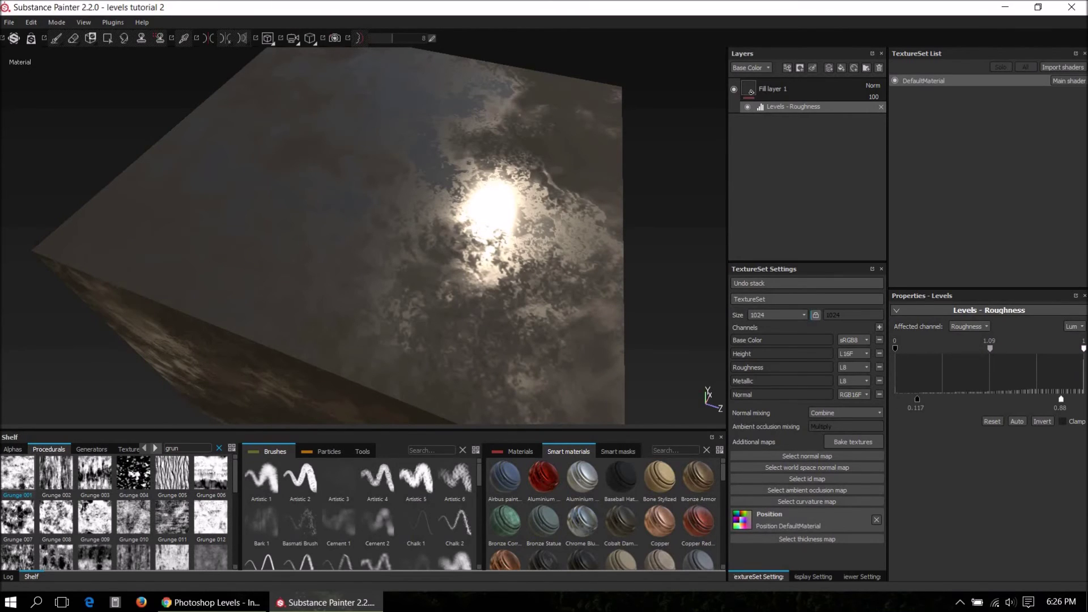
pyautogui.keyDown('alt'); pyautogui.moveTo(340, 287); pyautogui.dragTo(413, 260); pyautogui.keyUp('alt')
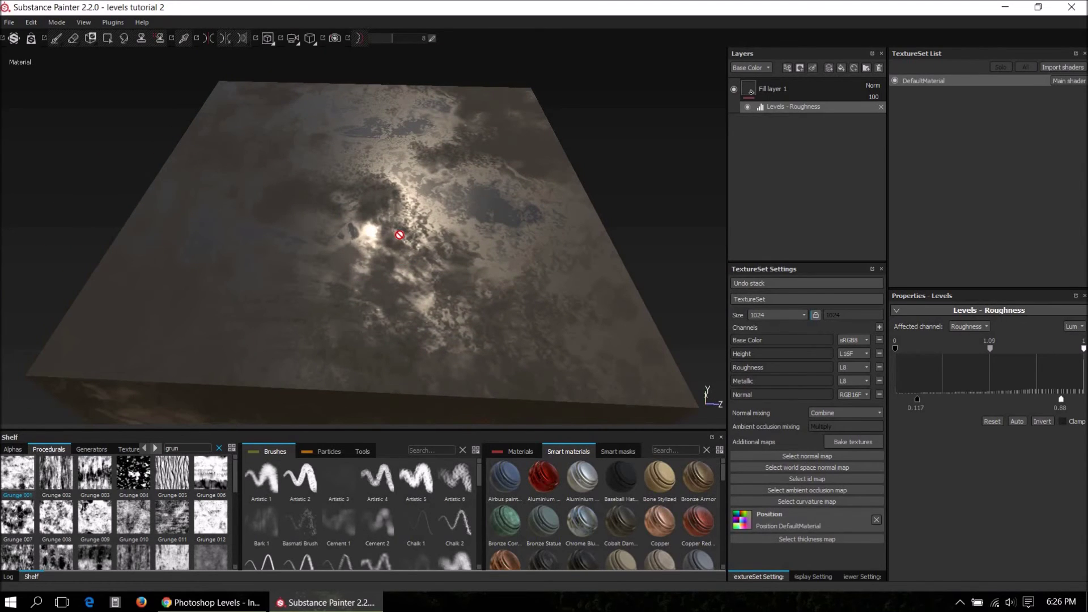
pyautogui.keyDown('alt'); pyautogui.moveTo(377, 251); pyautogui.dragTo(334, 252); pyautogui.keyUp('alt')
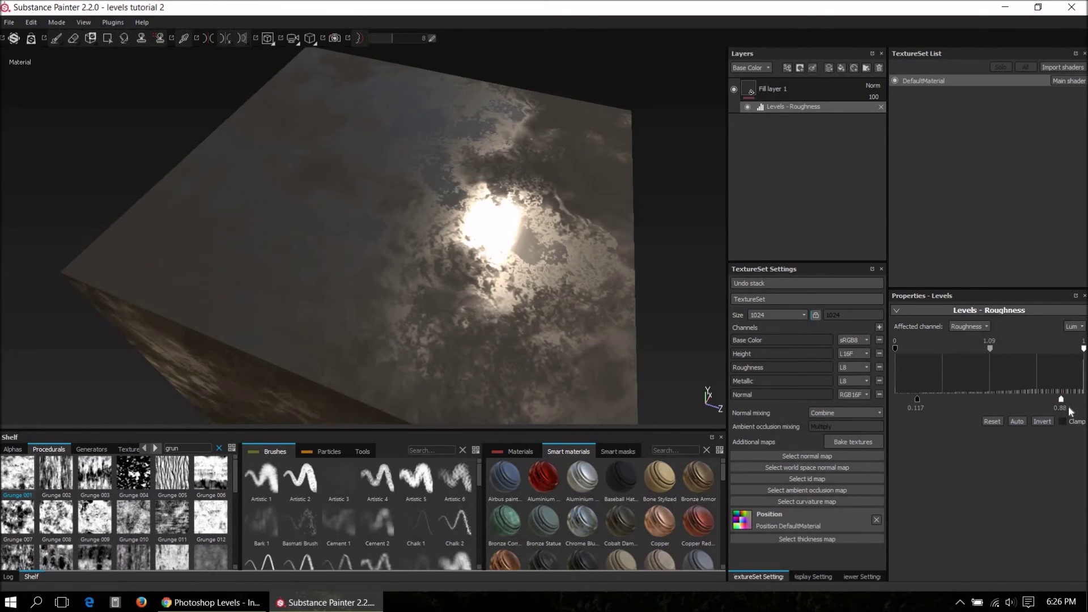
# Step: Try a much lower output maximum on the roughness levels, raise it to 0.816, and inspect the highlight
pyautogui.moveTo(1061, 400); pyautogui.dragTo(969, 403)
pyautogui.keyDown('alt'); pyautogui.moveTo(495, 308); pyautogui.dragTo(388, 214); pyautogui.keyUp('alt')
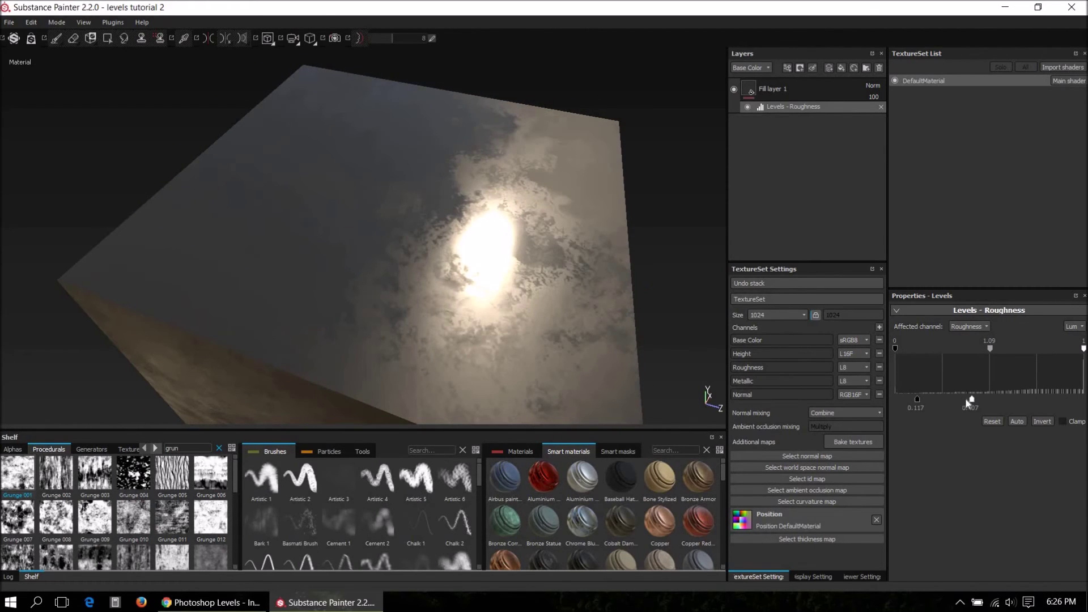
pyautogui.moveTo(977, 400); pyautogui.dragTo(1048, 402)
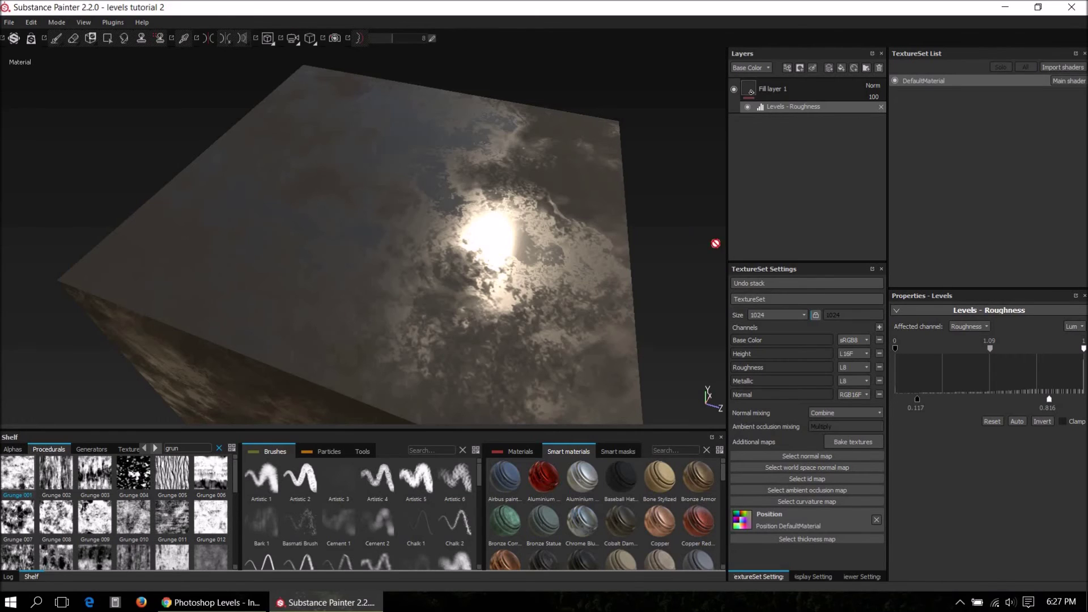
pyautogui.keyDown('alt'); pyautogui.moveTo(471, 249); pyautogui.dragTo(464, 309); pyautogui.keyUp('alt')
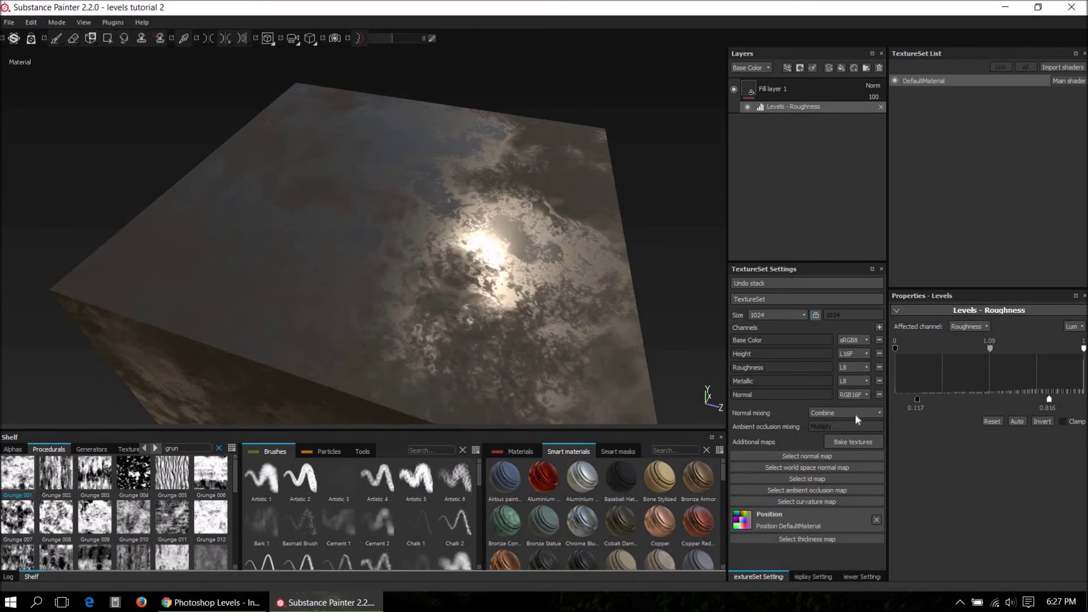
# Step: Try a slightly higher output minimum on the roughness levels, return it to about 0.123, and inspect the surface
pyautogui.moveTo(939, 402)
pyautogui.mouseDown()
pyautogui.moveTo(950, 403)
pyautogui.moveTo(895, 404)
pyautogui.moveTo(926, 409)
pyautogui.mouseUp()
pyautogui.keyDown('alt'); pyautogui.moveTo(533, 281); pyautogui.dragTo(515, 241); pyautogui.keyUp('alt')
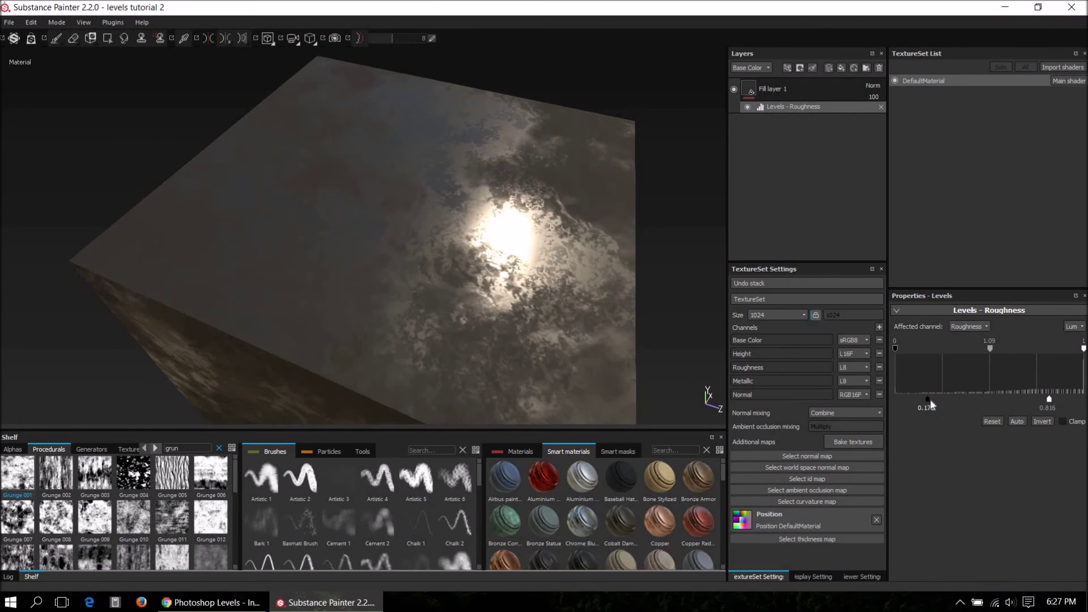
pyautogui.moveTo(928, 404)
pyautogui.mouseDown()
pyautogui.moveTo(956, 403)
pyautogui.moveTo(906, 404)
pyautogui.moveTo(915, 404)
pyautogui.mouseUp()
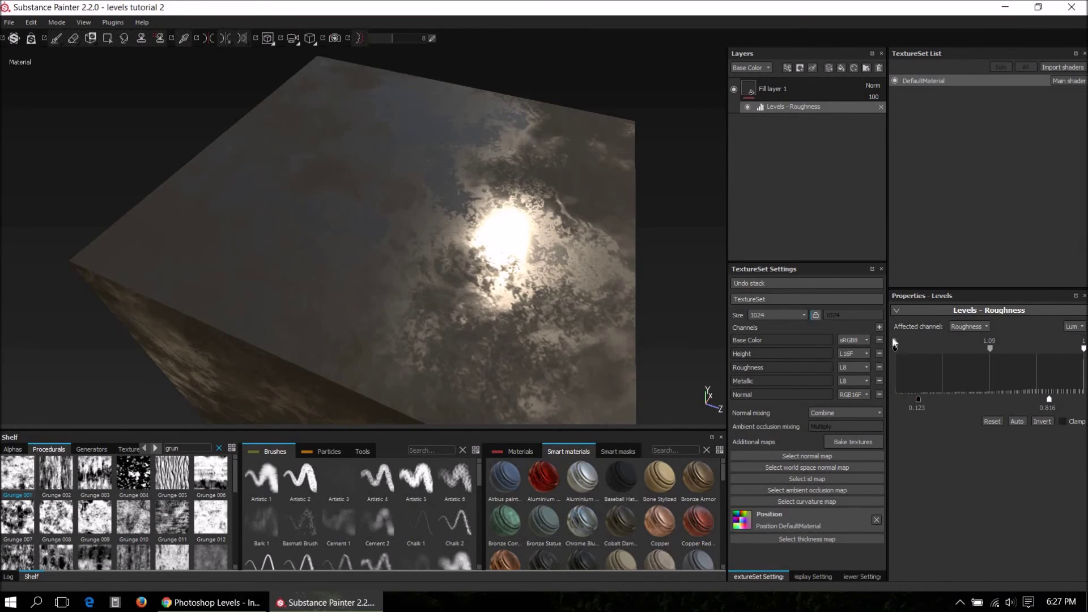
pyautogui.keyDown('alt'); pyautogui.moveTo(451, 286); pyautogui.dragTo(478, 274); pyautogui.keyUp('alt')
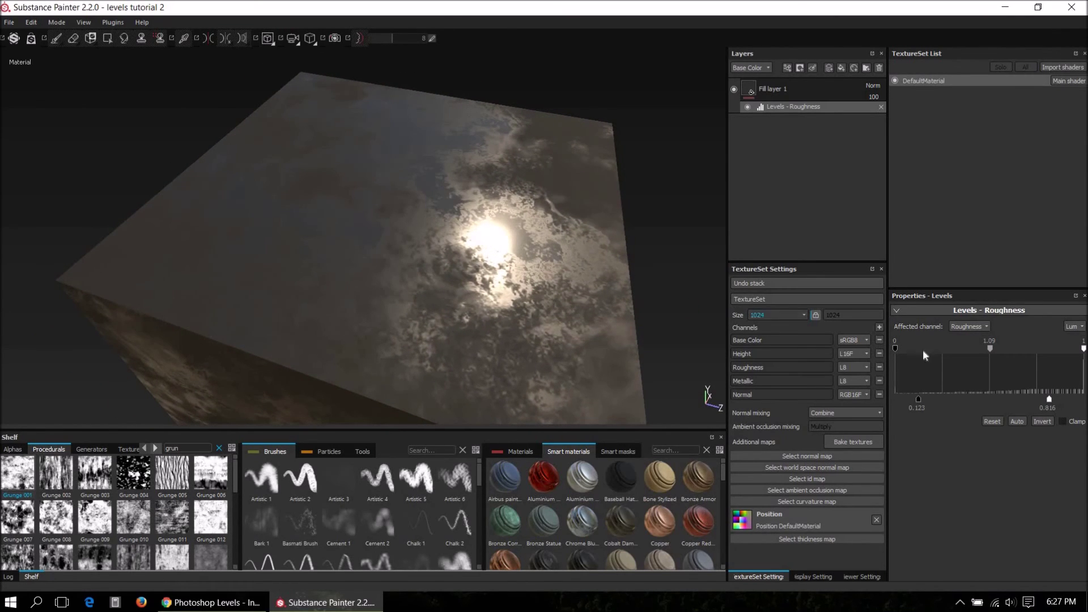
# Step: Compress the roughness levels' output range to about 0.175 and 0.235 and view the glossy surface from several angles
pyautogui.moveTo(1049, 399); pyautogui.dragTo(928, 400)
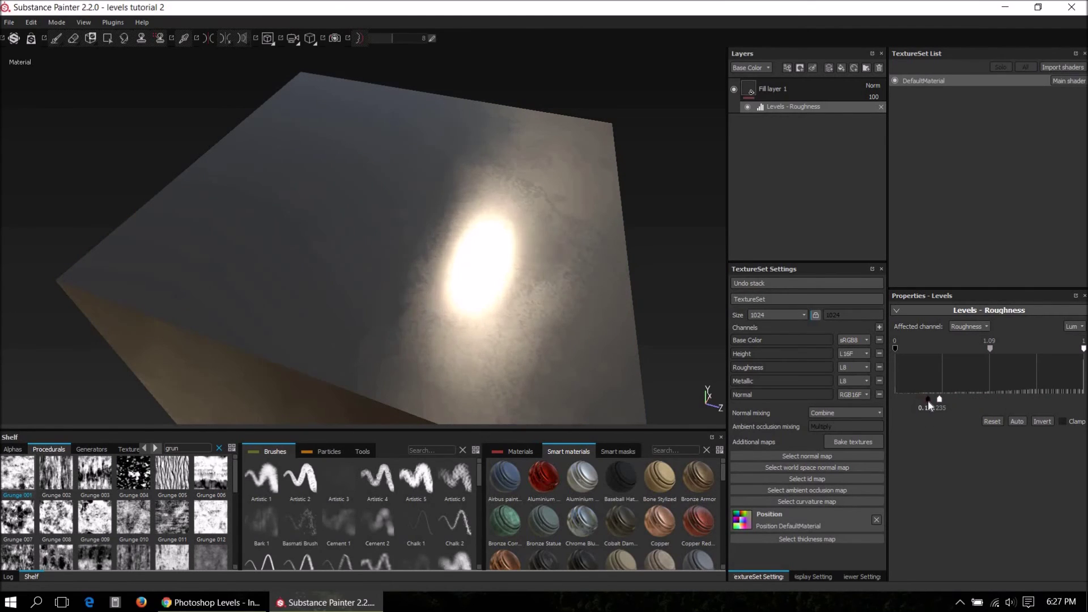
pyautogui.keyDown('alt'); pyautogui.moveTo(529, 291); pyautogui.dragTo(589, 295); pyautogui.keyUp('alt')
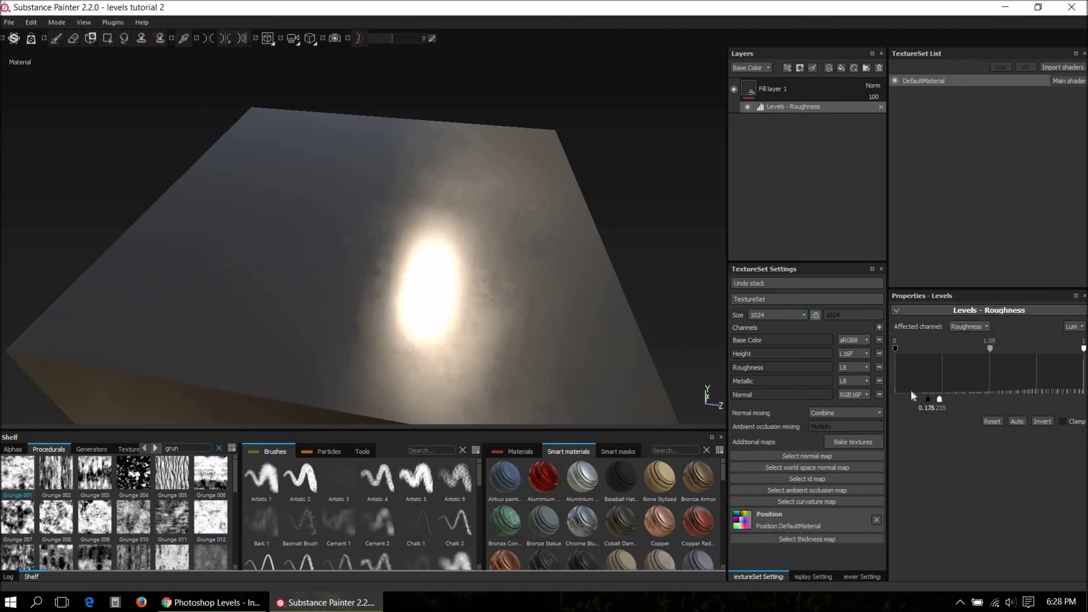
pyautogui.moveTo(396, 316)
pyautogui.keyDown('alt'); pyautogui.mouseDown()
pyautogui.moveTo(444, 304)
pyautogui.moveTo(425, 340)
pyautogui.moveTo(420, 316)
pyautogui.moveTo(408, 325)
pyautogui.mouseUp(); pyautogui.keyUp('alt')
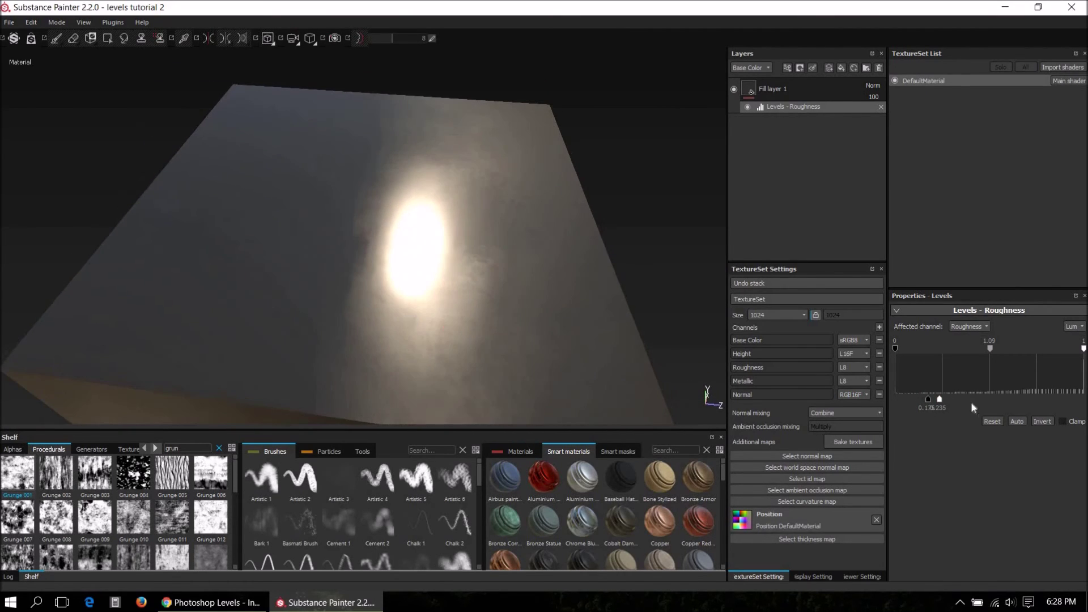
# Step: Shift the narrow roughness output range toward the rough end, bring it to about 0.43 and 0.524, and inspect the duller surface
pyautogui.moveTo(940, 399); pyautogui.dragTo(1042, 399)
pyautogui.moveTo(930, 399); pyautogui.dragTo(1027, 403)
pyautogui.keyDown('alt'); pyautogui.moveTo(544, 257); pyautogui.dragTo(569, 248); pyautogui.keyUp('alt')
pyautogui.moveTo(1017, 404); pyautogui.dragTo(995, 400)
pyautogui.keyDown('alt'); pyautogui.moveTo(544, 317); pyautogui.dragTo(566, 334); pyautogui.keyUp('alt')
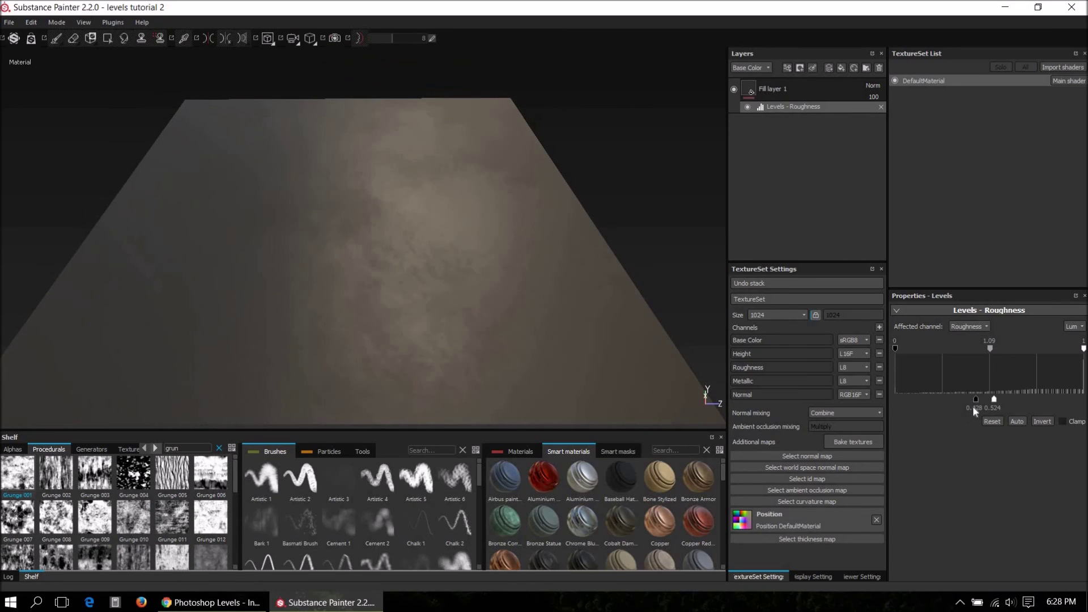
# Step: Test a glossy roughness output range of about 0.12 to 0.187, widen it to 0.12 and 0.87, and inspect the surface
pyautogui.moveTo(966, 400); pyautogui.dragTo(930, 400)
pyautogui.keyDown('alt'); pyautogui.moveTo(423, 277); pyautogui.dragTo(584, 304); pyautogui.keyUp('alt')
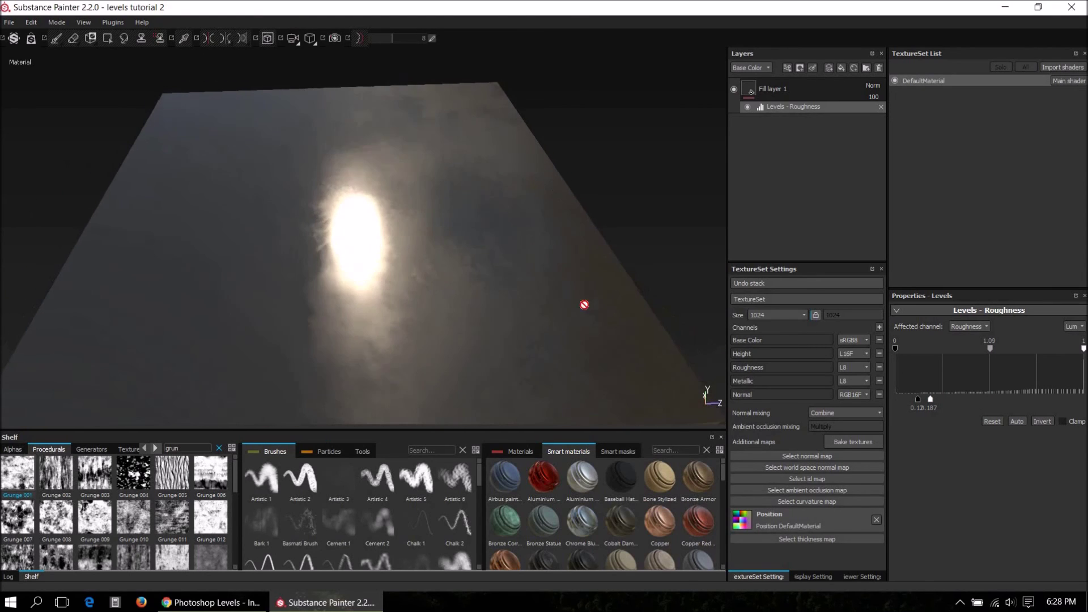
pyautogui.moveTo(931, 399); pyautogui.dragTo(1057, 400)
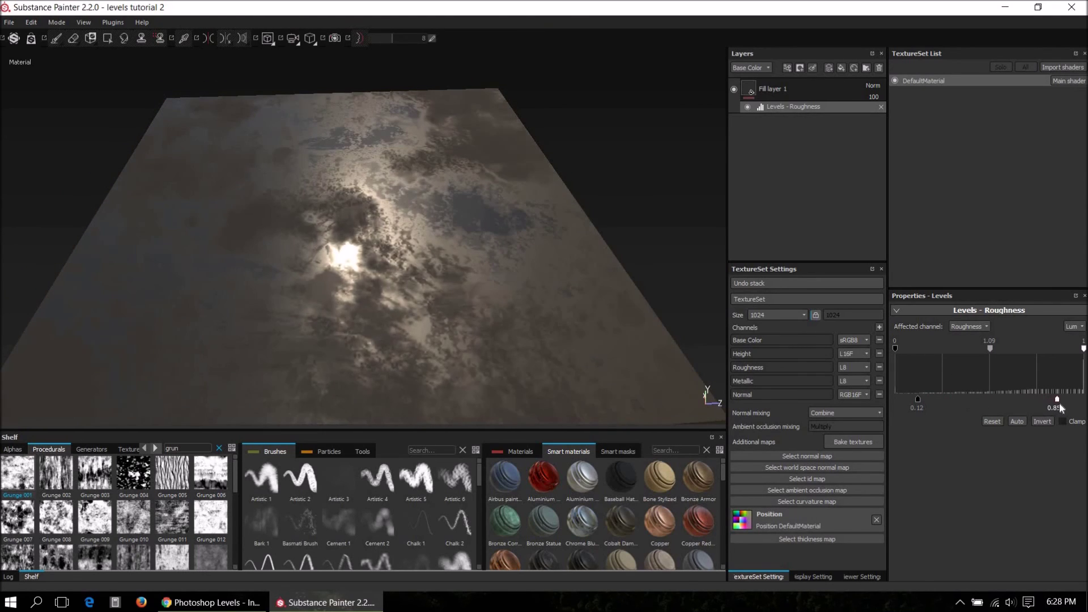
pyautogui.moveTo(437, 250)
pyautogui.keyDown('alt'); pyautogui.mouseDown()
pyautogui.moveTo(401, 261)
pyautogui.moveTo(488, 259)
pyautogui.moveTo(437, 254)
pyautogui.mouseUp(); pyautogui.keyUp('alt')
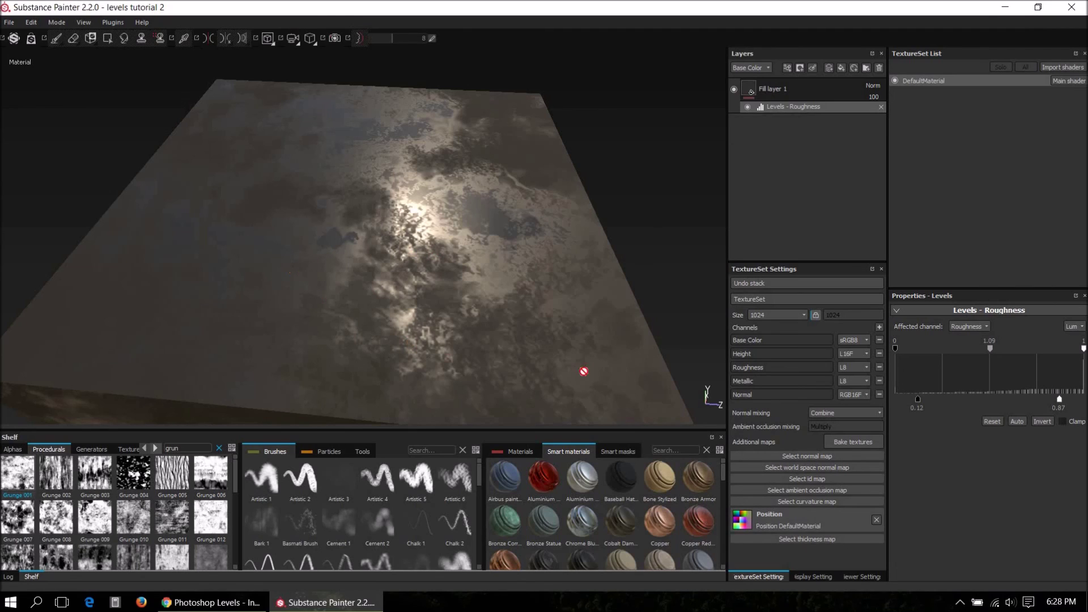
# Step: Narrow the roughness levels' input range to about 0.142 and 0.214 and inspect the hard-edged glossy patches
pyautogui.moveTo(896, 348); pyautogui.dragTo(921, 348)
pyautogui.moveTo(1083, 348); pyautogui.dragTo(935, 352)
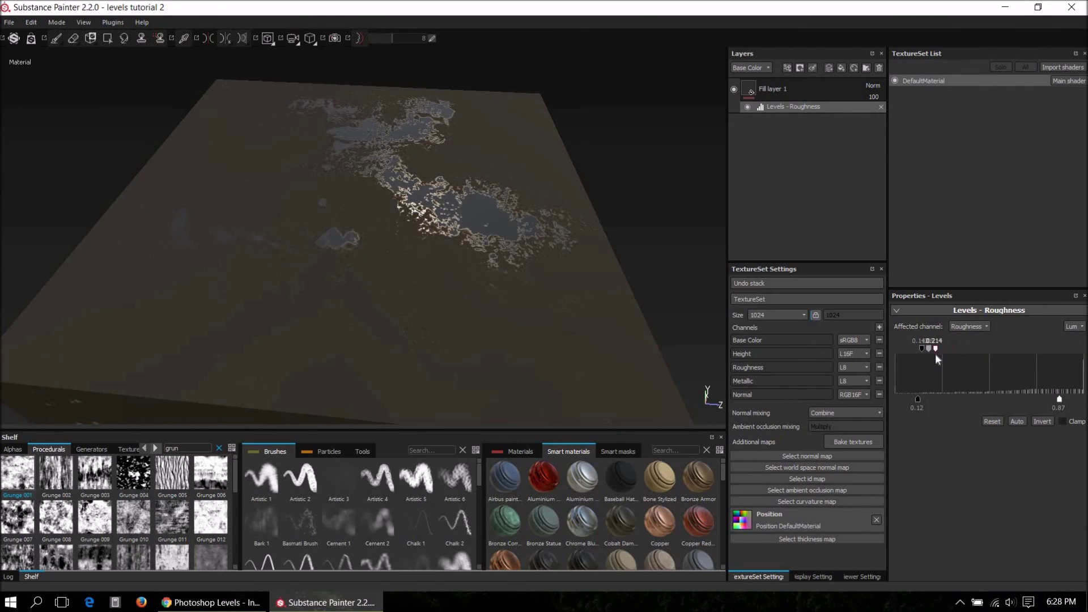
pyautogui.moveTo(476, 282)
pyautogui.keyDown('alt'); pyautogui.mouseDown()
pyautogui.moveTo(503, 255)
pyautogui.moveTo(459, 275)
pyautogui.moveTo(495, 272)
pyautogui.mouseUp(); pyautogui.keyUp('alt')
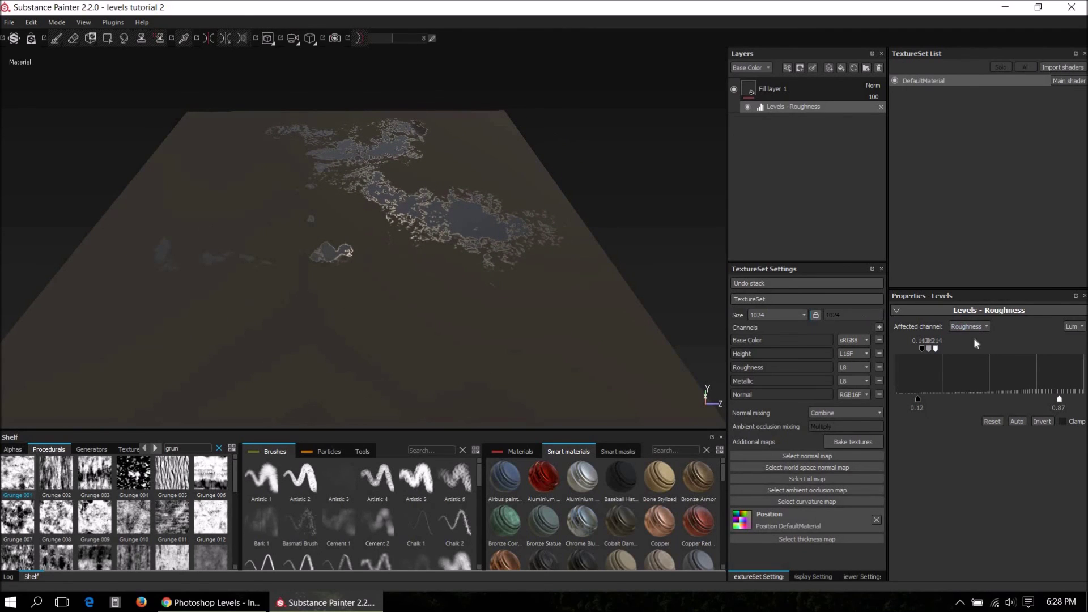
# Step: Move the roughness levels' input range up to about 0.65 and 0.741 and inspect the enlarged glossy areas
pyautogui.moveTo(936, 349); pyautogui.dragTo(1035, 354)
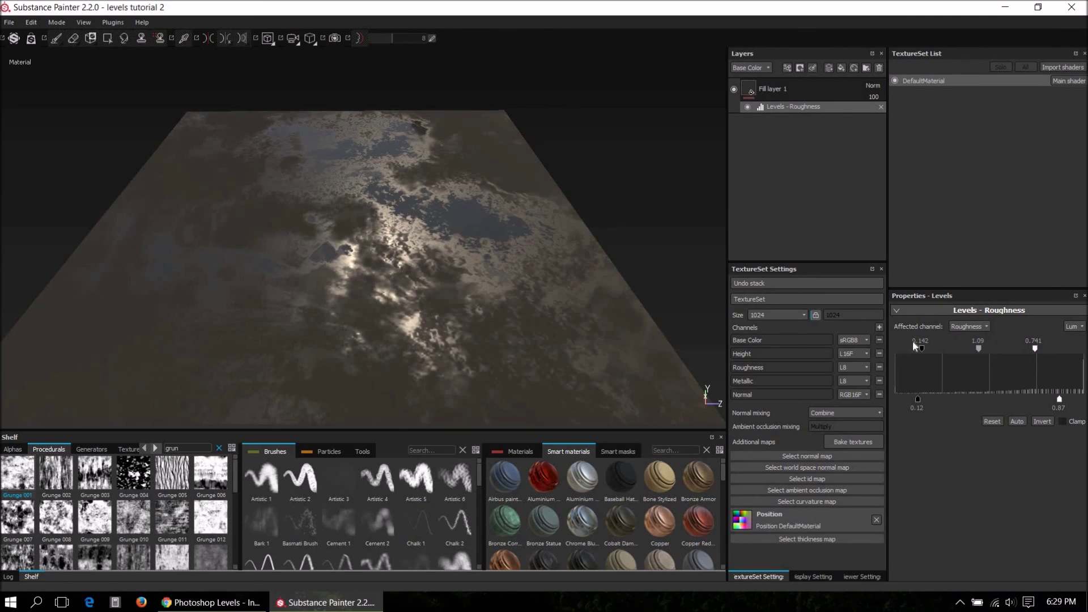
pyautogui.moveTo(920, 347); pyautogui.dragTo(1020, 355)
pyautogui.moveTo(491, 262)
pyautogui.keyDown('alt'); pyautogui.mouseDown()
pyautogui.moveTo(486, 274)
pyautogui.moveTo(520, 264)
pyautogui.moveTo(476, 272)
pyautogui.mouseUp(); pyautogui.keyUp('alt')
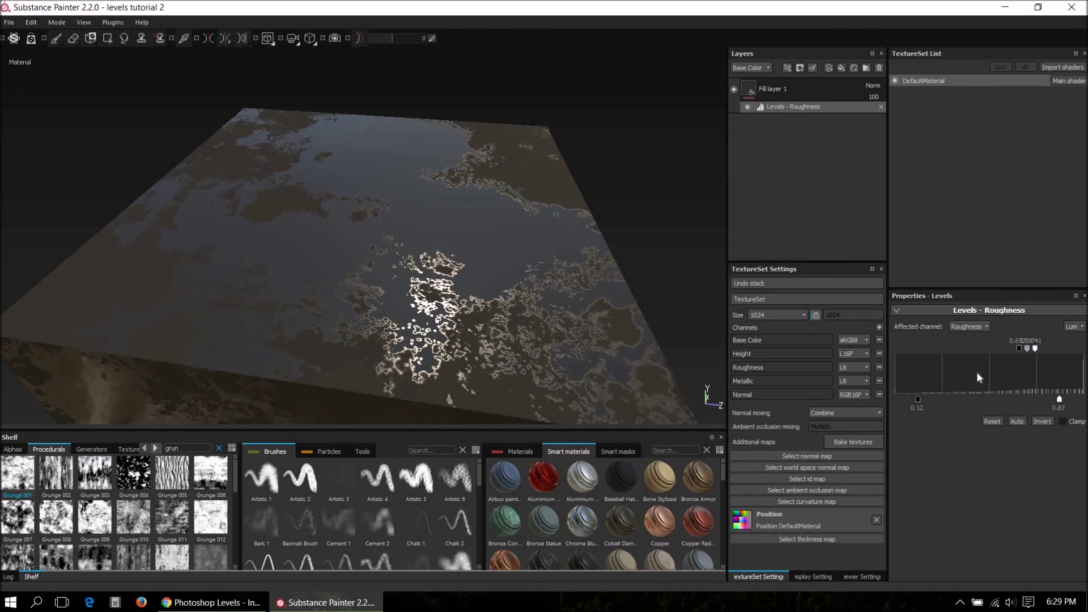
# Step: Bring the roughness levels' narrow input range back to the dark end, with the black point at 0.154, and view the surface
pyautogui.moveTo(1019, 348); pyautogui.dragTo(923, 348)
pyautogui.moveTo(1034, 353); pyautogui.dragTo(945, 349)
pyautogui.keyDown('alt'); pyautogui.moveTo(506, 263); pyautogui.dragTo(518, 256); pyautogui.keyUp('alt')
# Step: Raise the roughness levels' input range to about 0.7 and 0.804 and inspect the sharp contrast between glossy and rough areas
pyautogui.moveTo(945, 348); pyautogui.dragTo(1044, 357)
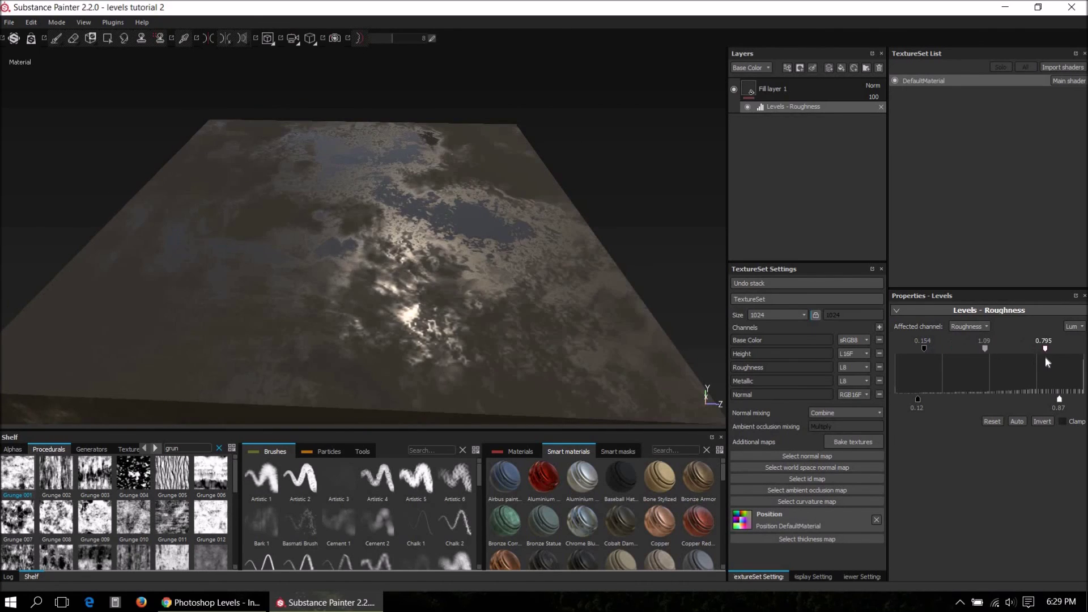
pyautogui.moveTo(924, 348); pyautogui.dragTo(1028, 354)
pyautogui.keyDown('alt'); pyautogui.moveTo(488, 279); pyautogui.dragTo(517, 294); pyautogui.keyUp('alt')
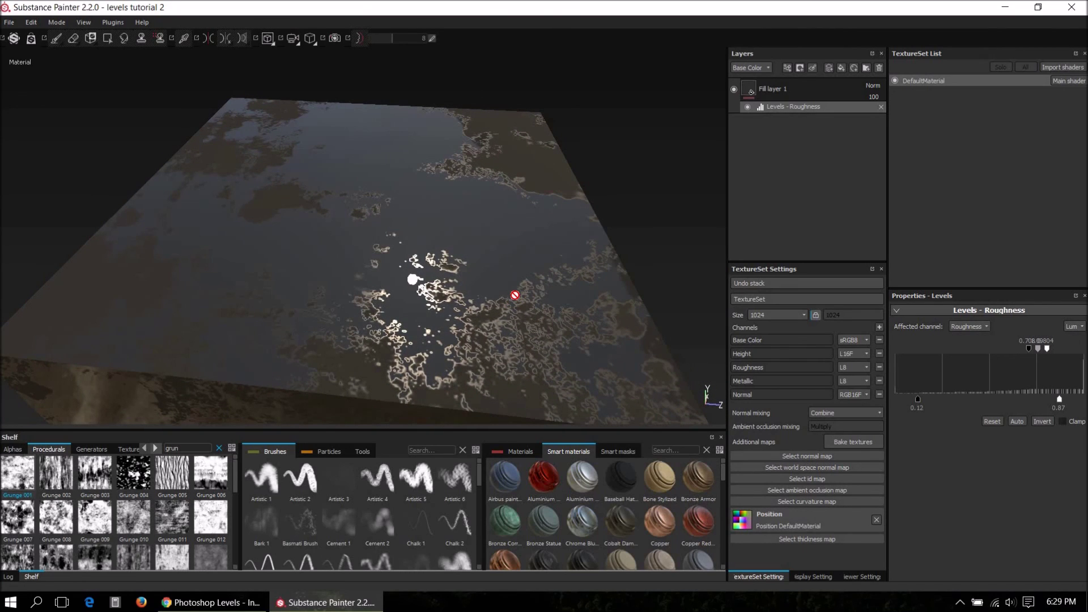